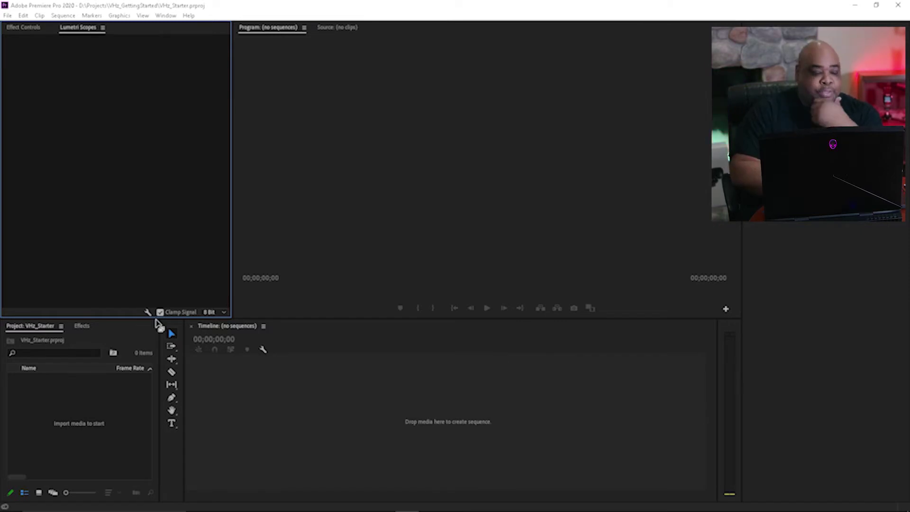
Dock the Project panel into the panel group that holds Effect Controls and Lumetri Scopes.
{"action": "left_click_drag", "start_coordinate": [38, 329], "coordinate": [25, 33]}
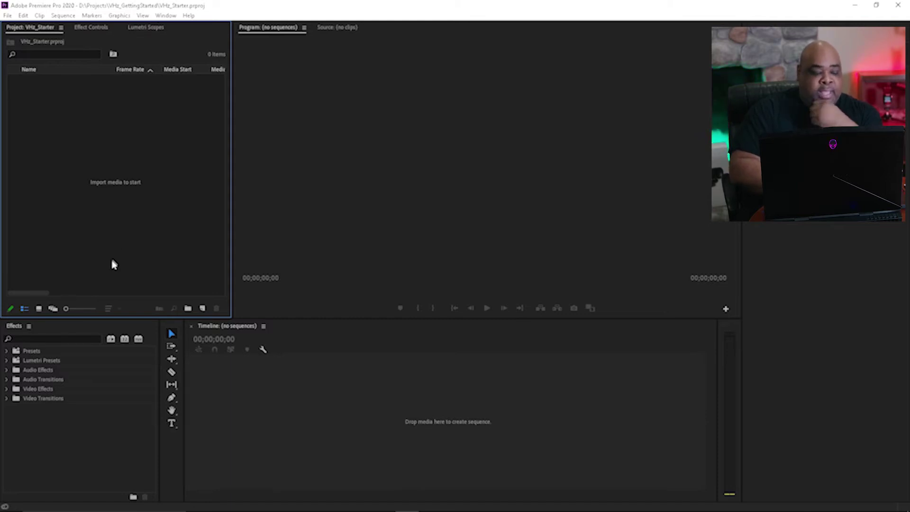
{"action": "left_click", "coordinate": [345, 424]}
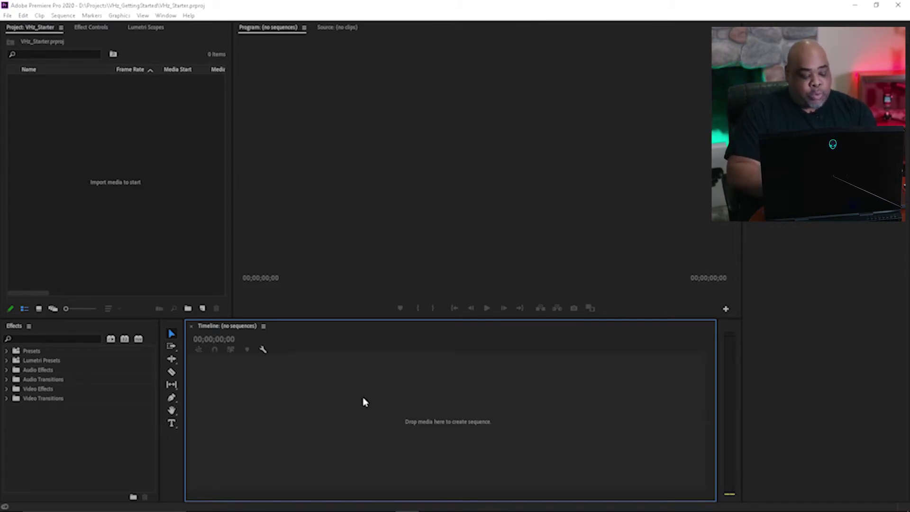
Create a new sequence from the RED R3D HD 4K preset "4K HD 16x9 23.976".
{"action": "key", "text": "ctrl+n"}
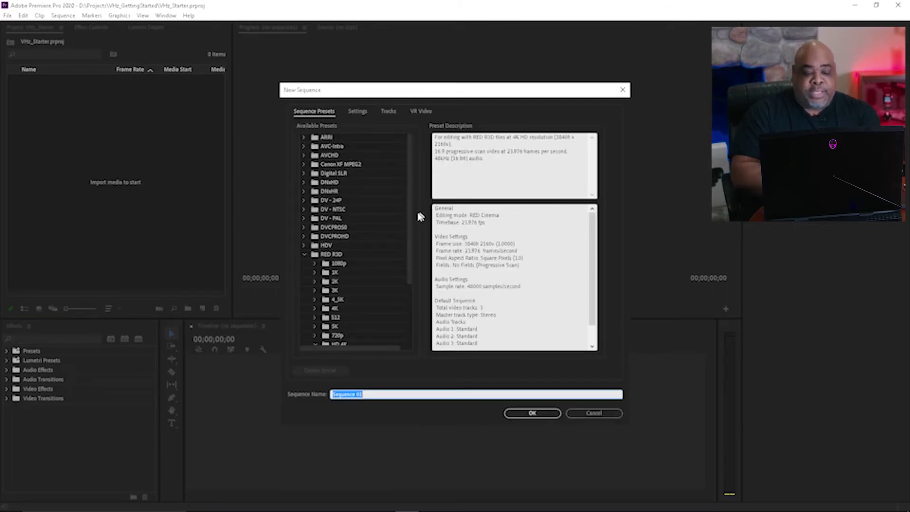
{"action": "left_click_drag", "start_coordinate": [409, 214], "coordinate": [410, 263]}
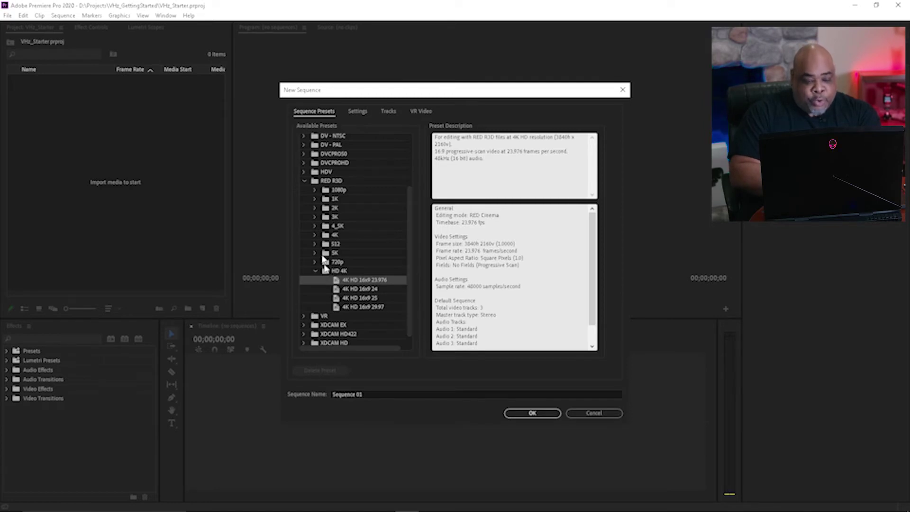
{"action": "left_click", "coordinate": [304, 181]}
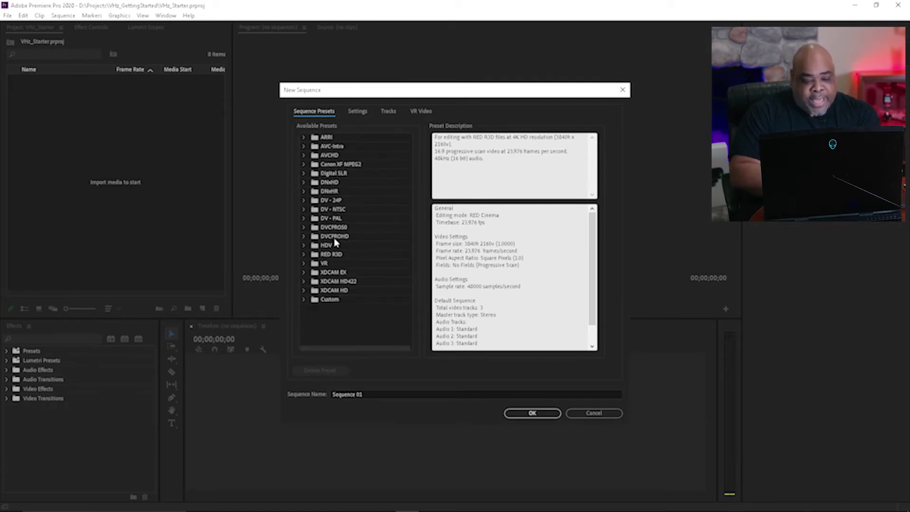
{"action": "left_click", "coordinate": [304, 254]}
{"action": "scroll", "coordinate": [334, 299], "scroll_direction": "down", "scroll_amount": 3}
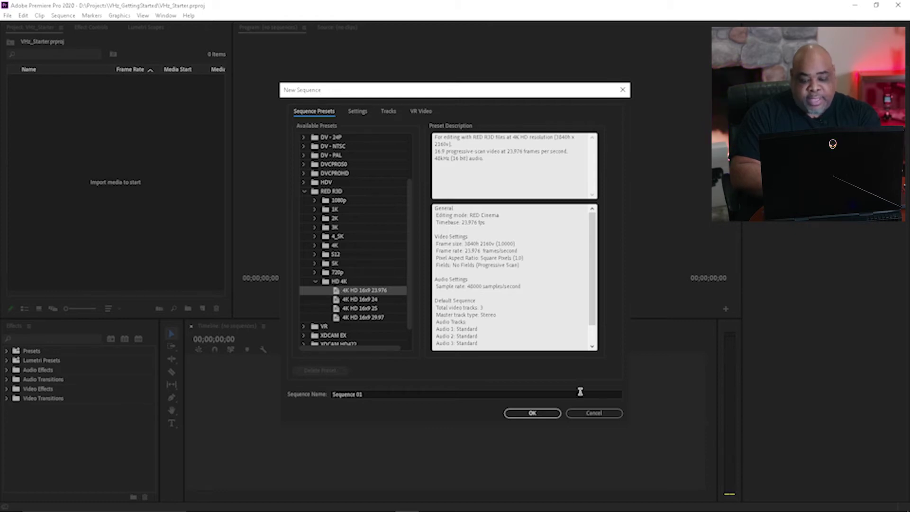
{"action": "left_click", "coordinate": [533, 415]}
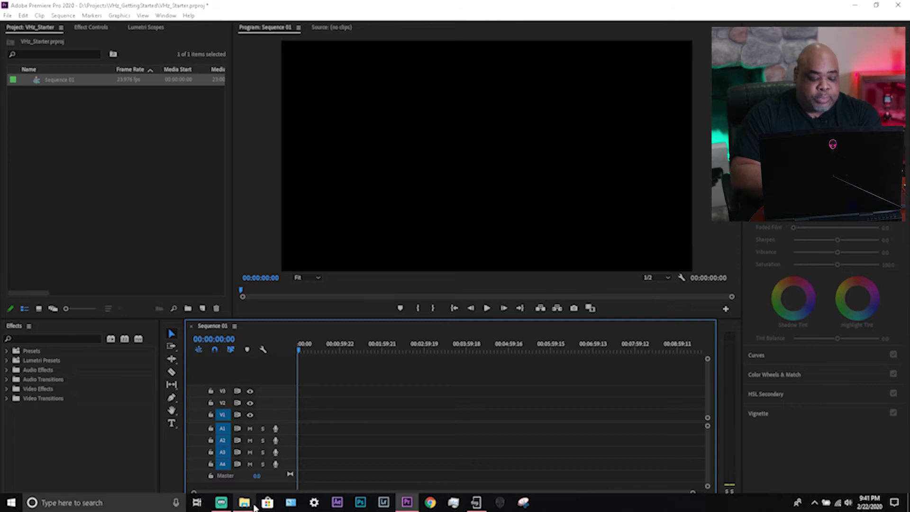
Import the clips C0001.MP4 and C0004.MP4 from the 10-18-19 folder in File Explorer into the Premiere Pro project.
{"action": "left_click", "coordinate": [254, 506]}
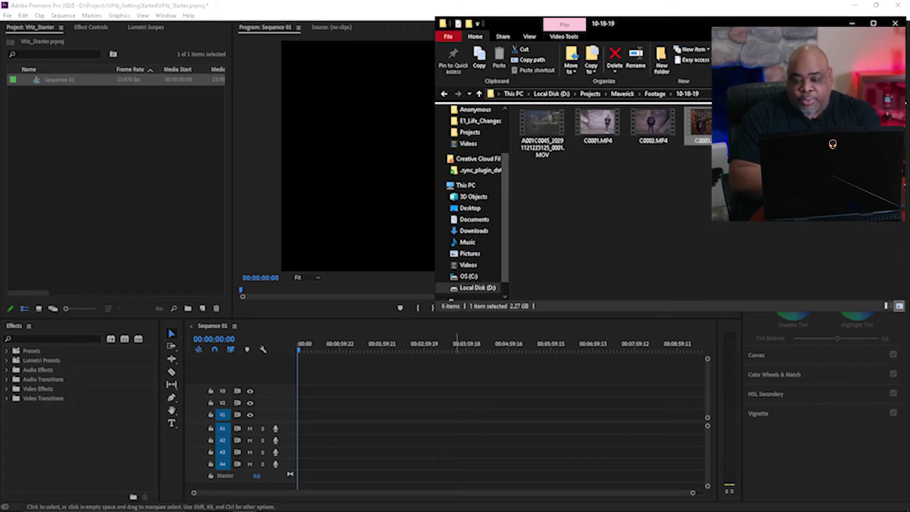
{"action": "left_click", "coordinate": [765, 124]}
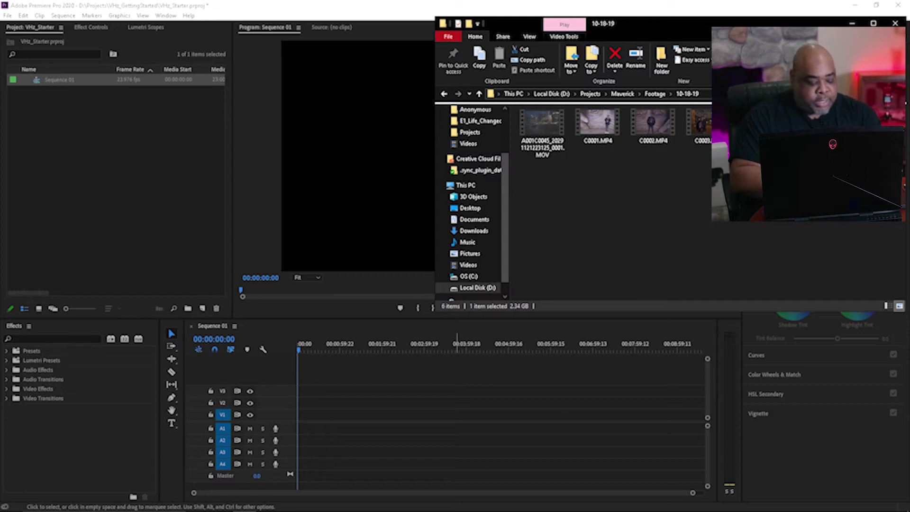
{"action": "left_click", "coordinate": [607, 135], "text": "ctrl"}
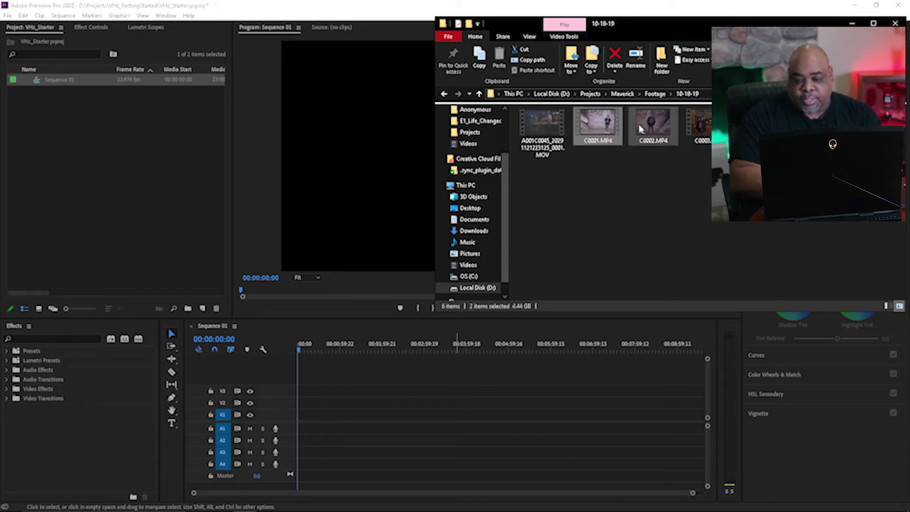
{"action": "left_click_drag", "start_coordinate": [612, 127], "coordinate": [87, 174]}
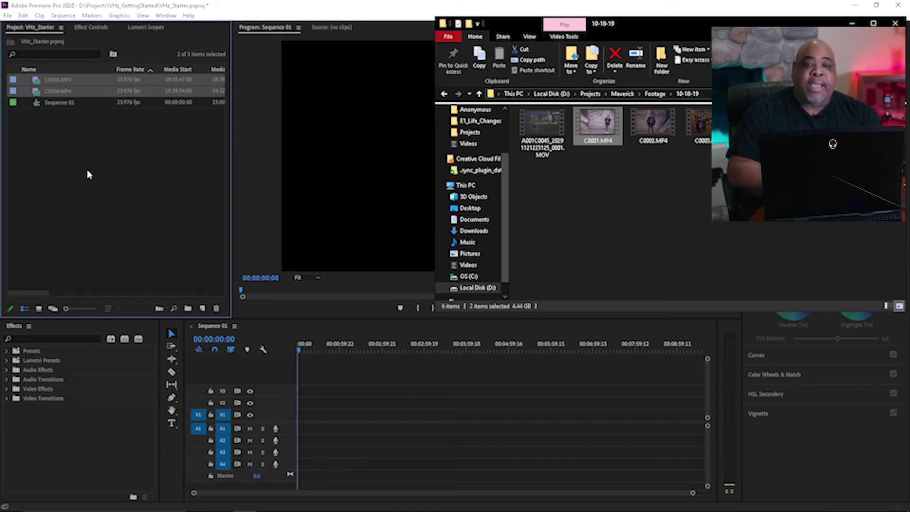
{"action": "left_click", "coordinate": [87, 174]}
{"action": "left_click_drag", "start_coordinate": [38, 84], "coordinate": [296, 418]}
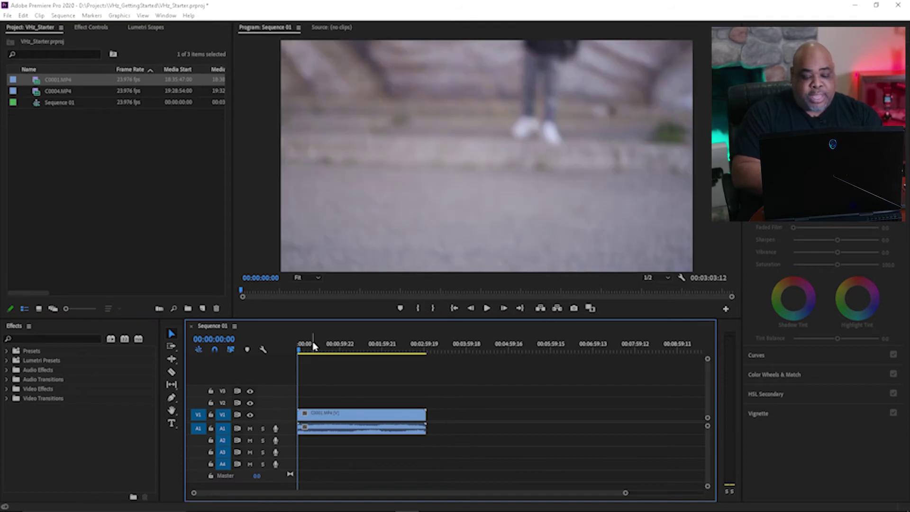
{"action": "left_click", "coordinate": [348, 413]}
{"action": "key", "text": "Delete"}
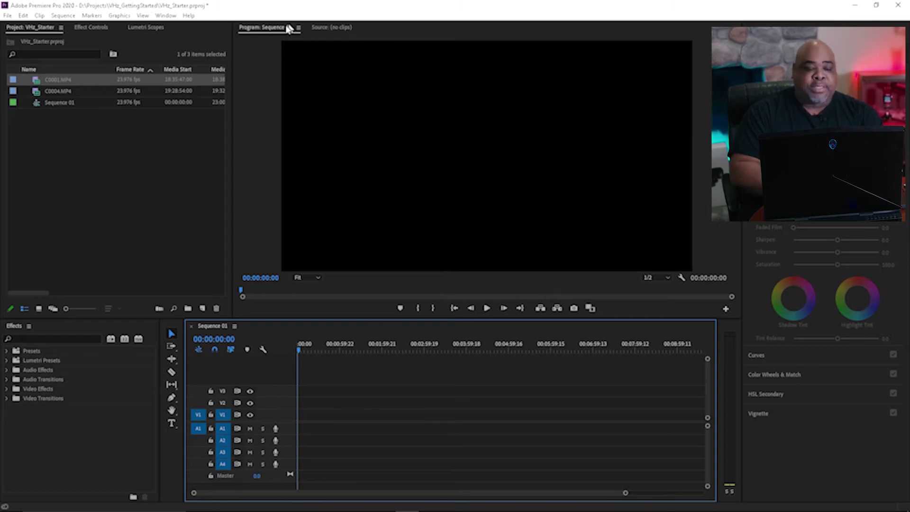
{"action": "left_click_drag", "start_coordinate": [35, 79], "coordinate": [302, 432]}
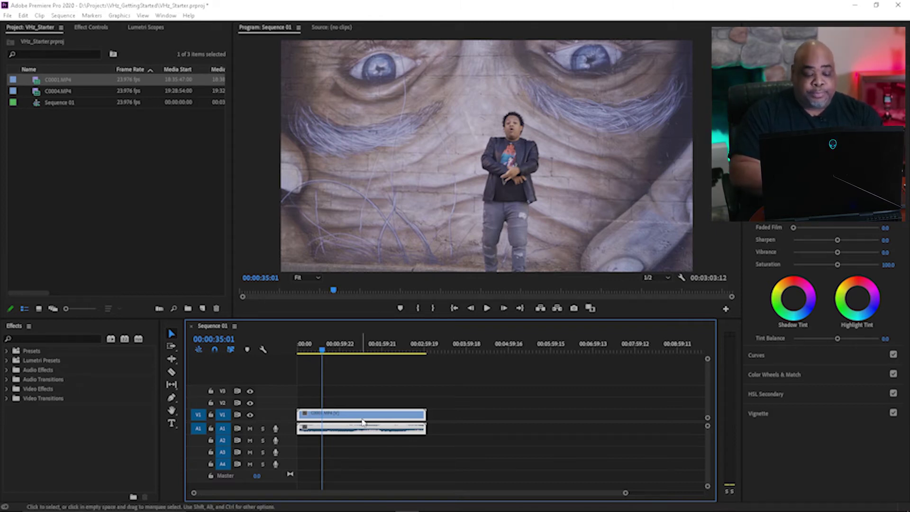
{"action": "key", "text": "Delete"}
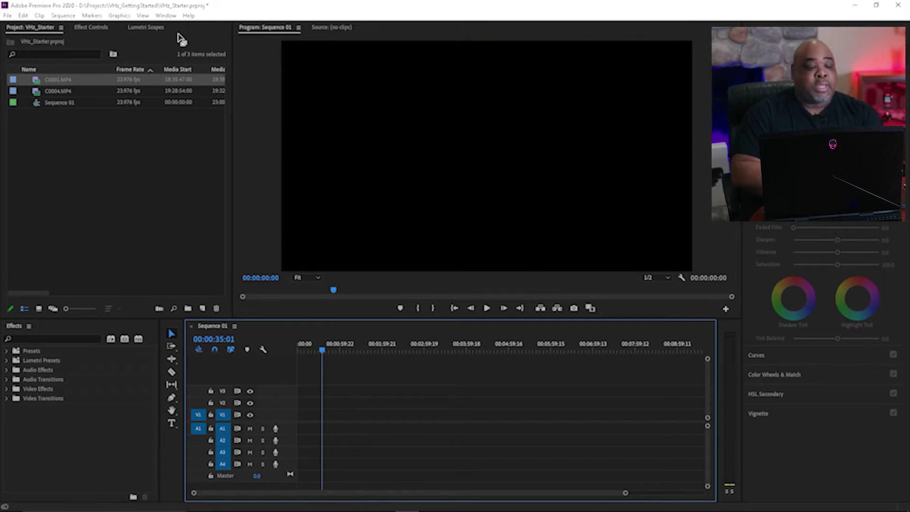
Open C0001.MP4 in the Source Monitor and preview its footage at several points.
{"action": "double_click", "coordinate": [37, 81]}
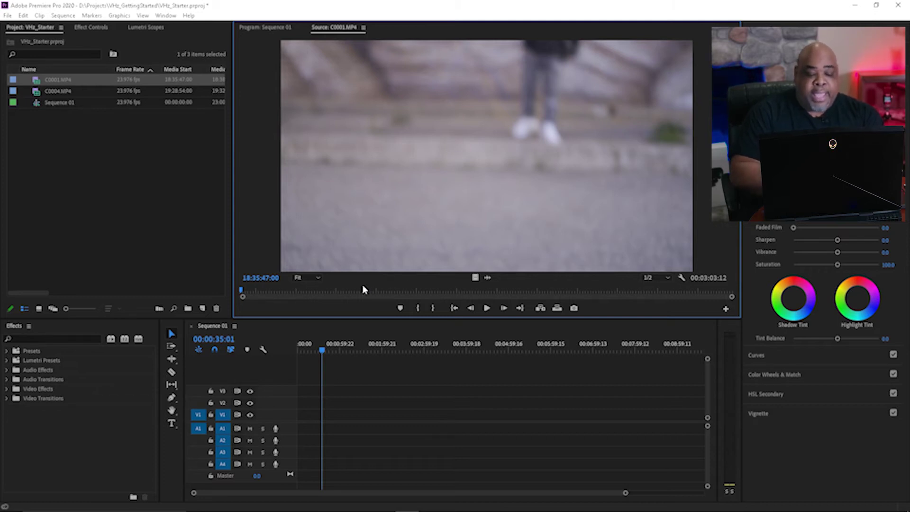
{"action": "left_click", "coordinate": [384, 291]}
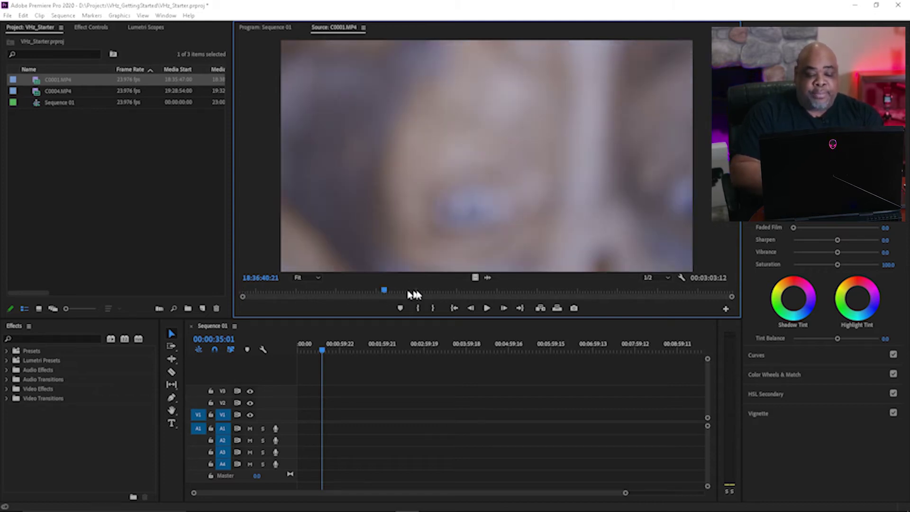
{"action": "left_click", "coordinate": [304, 291]}
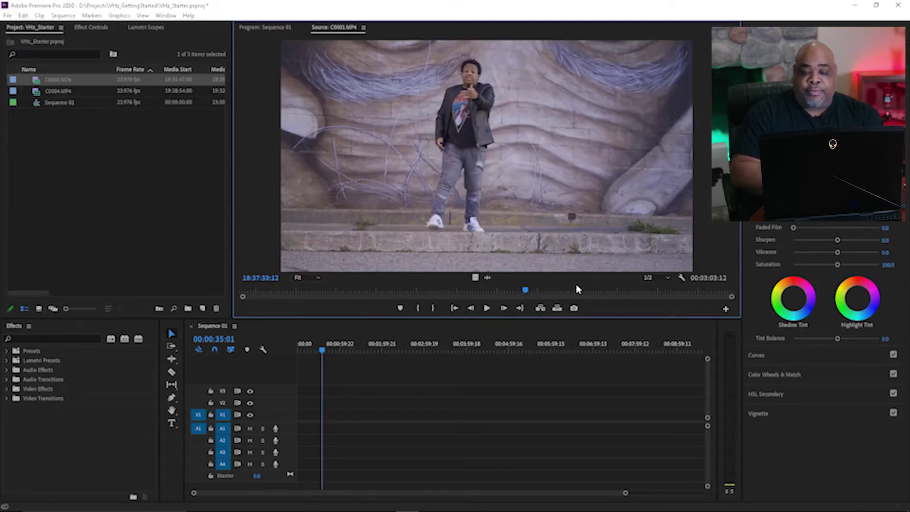
{"action": "left_click", "coordinate": [432, 295]}
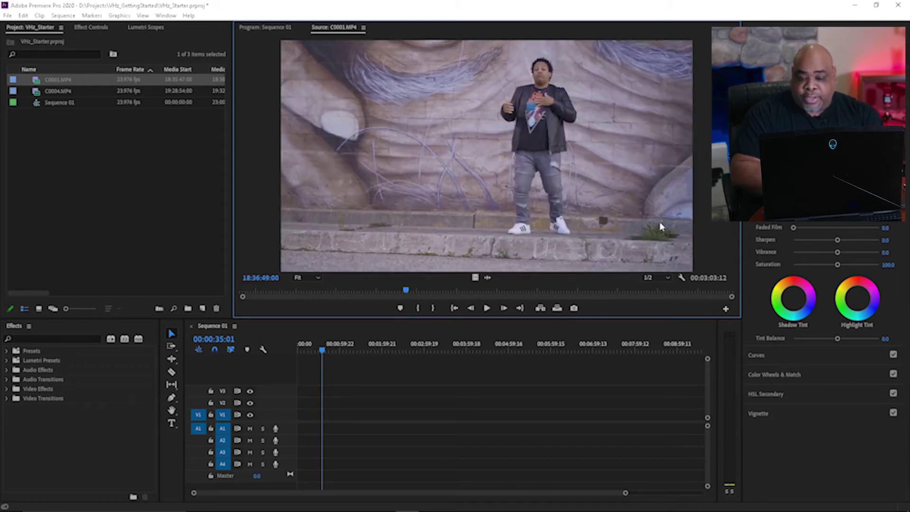
{"action": "key", "text": "space"}
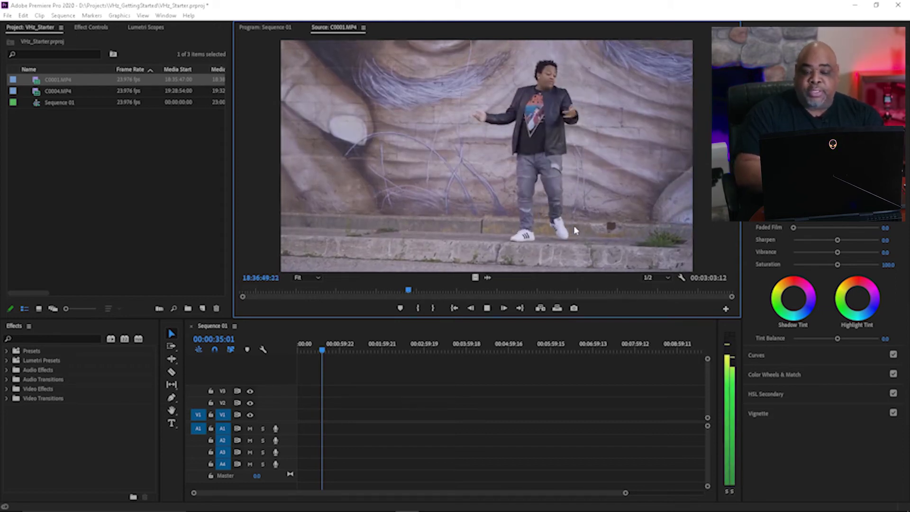
{"action": "key", "text": "space"}
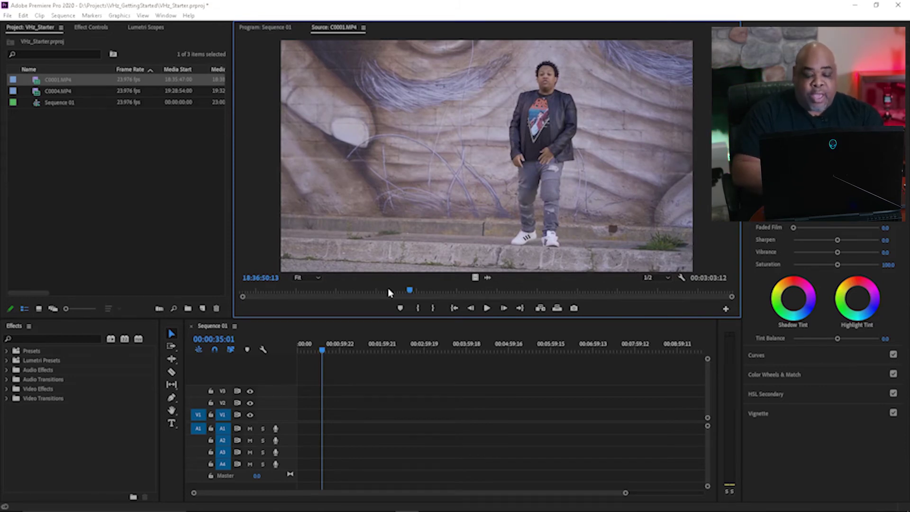
Mark an In point at 18:35:48:13 and an Out point at 18:38:47:08 in C0001.MP4.
{"action": "left_click_drag", "start_coordinate": [406, 293], "coordinate": [157, 289]}
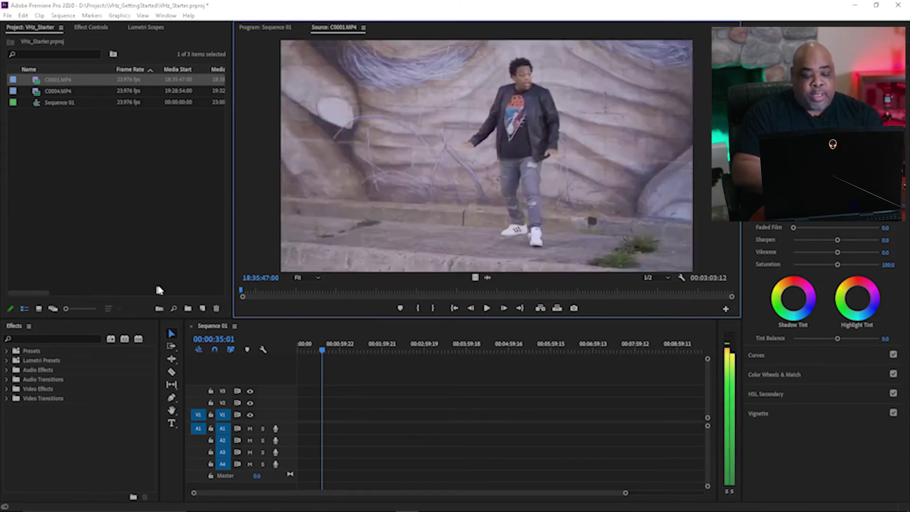
{"action": "key", "text": "space"}
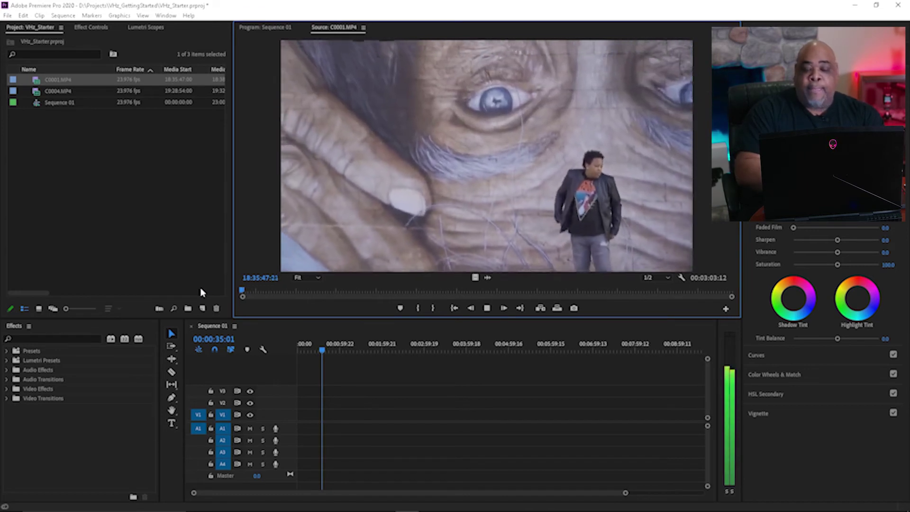
{"action": "key", "text": "space"}
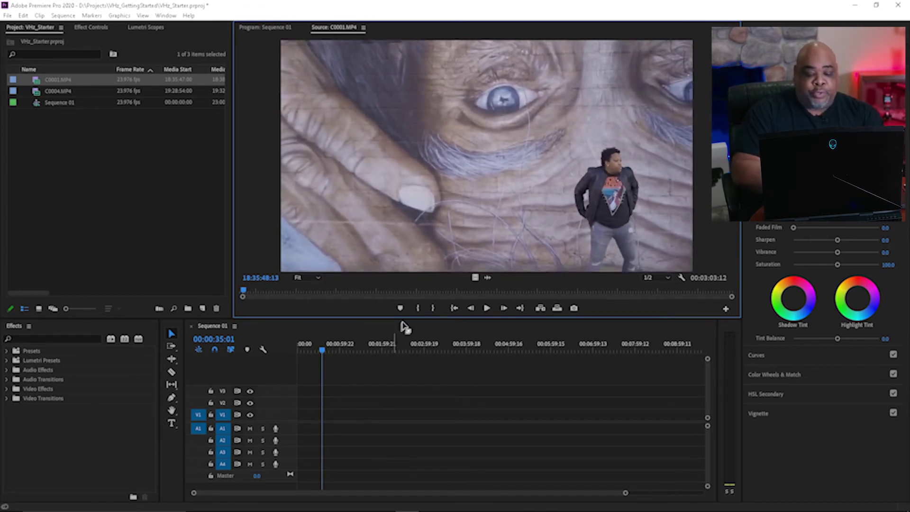
{"action": "left_click", "coordinate": [417, 310]}
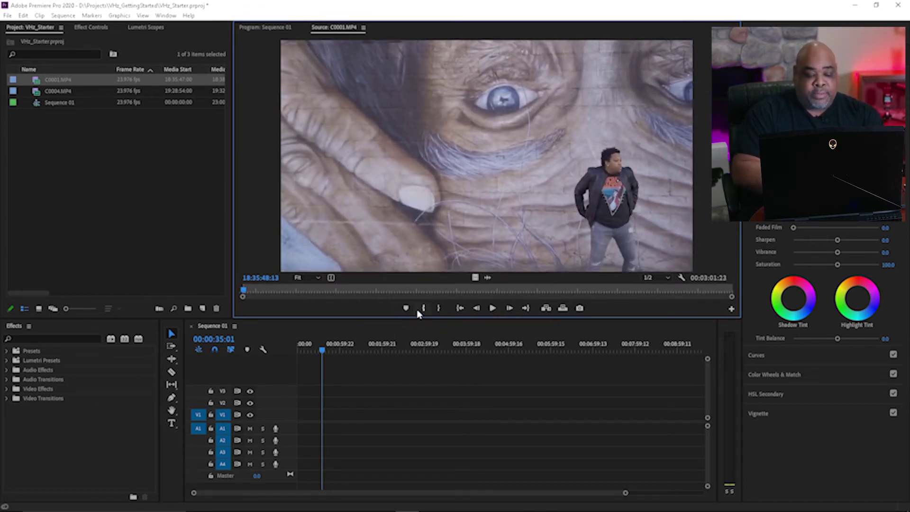
{"action": "left_click", "coordinate": [724, 290]}
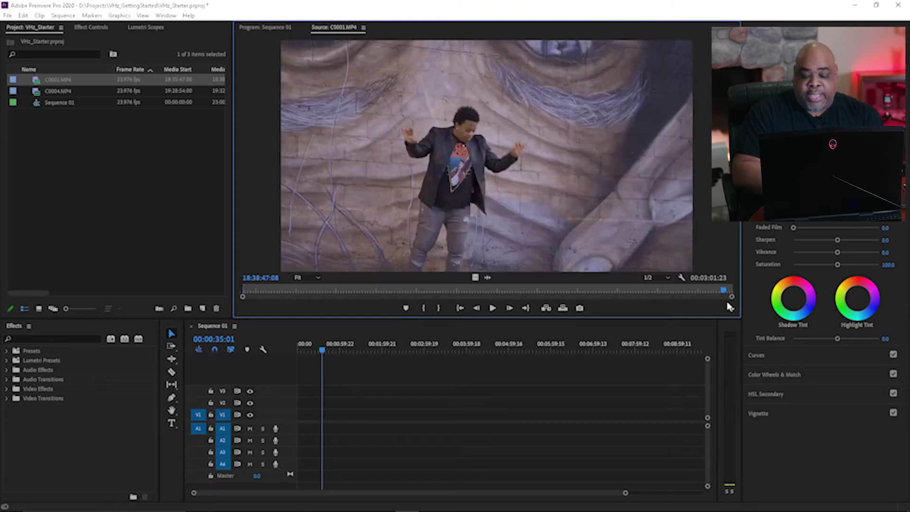
{"action": "left_click", "coordinate": [438, 309]}
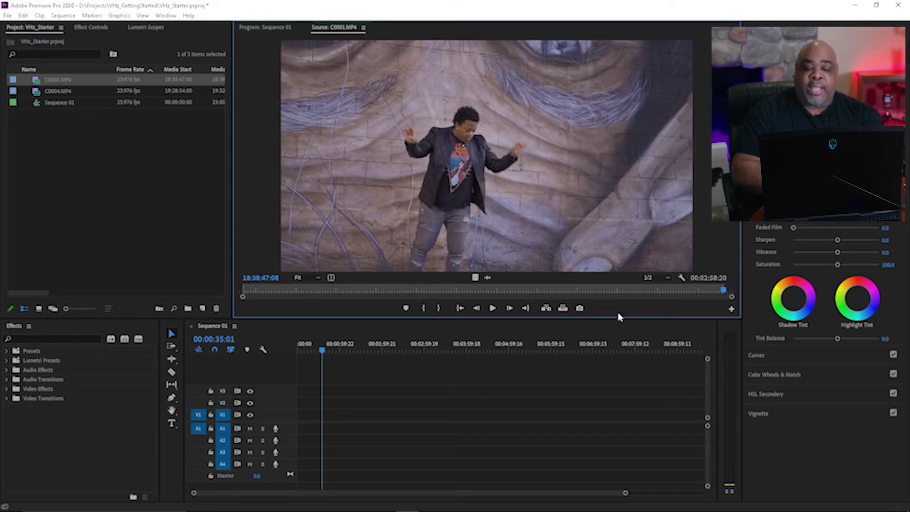
{"action": "left_click_drag", "start_coordinate": [489, 166], "coordinate": [301, 434]}
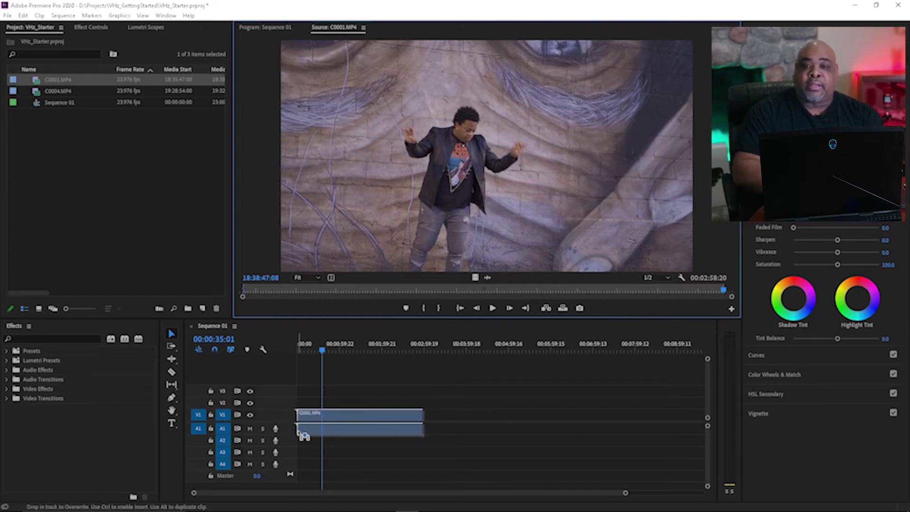
{"action": "left_click_drag", "start_coordinate": [299, 431], "coordinate": [448, 238]}
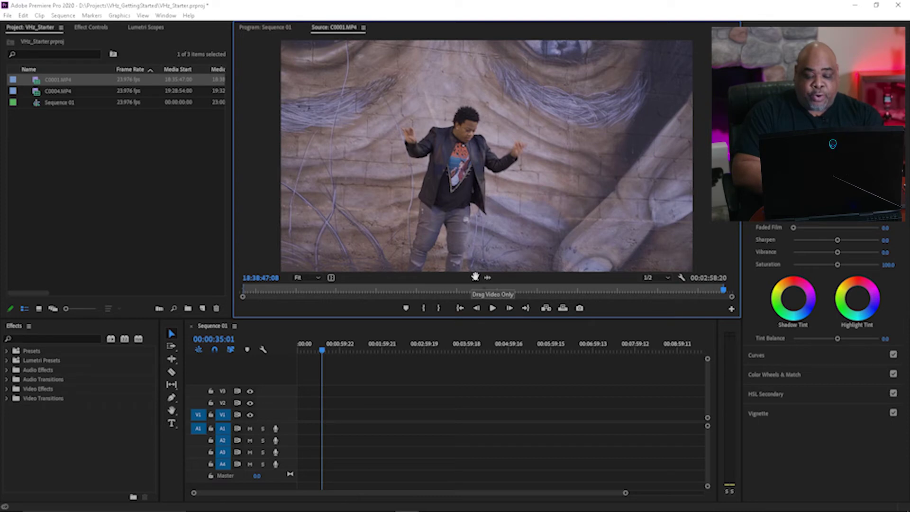
{"action": "left_click_drag", "start_coordinate": [475, 277], "coordinate": [451, 280]}
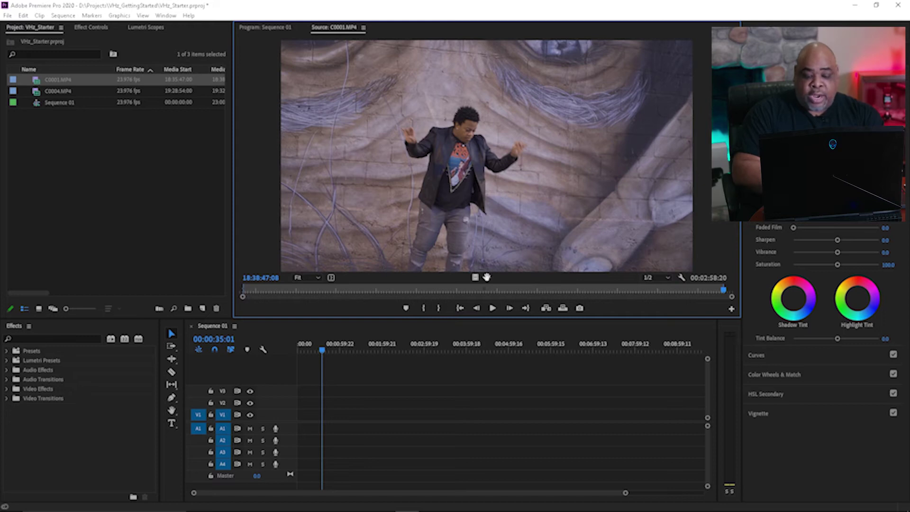
{"action": "left_click_drag", "start_coordinate": [487, 278], "coordinate": [451, 301]}
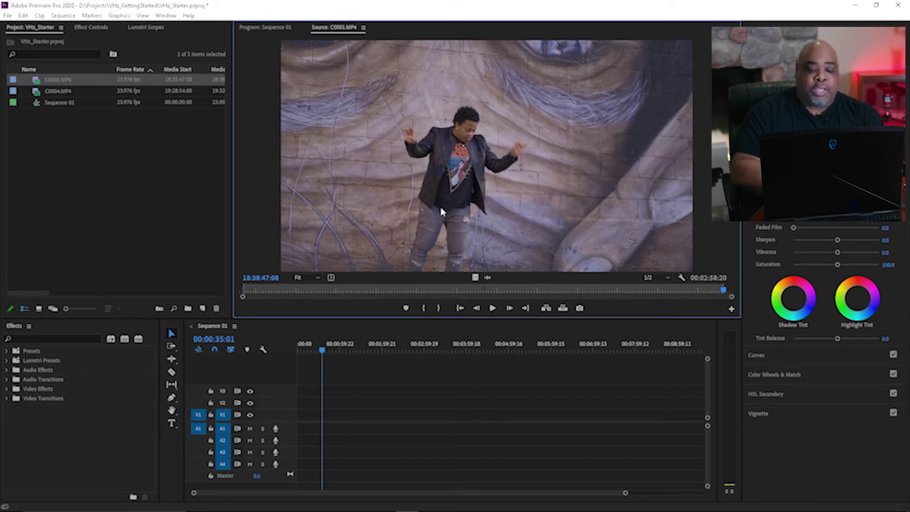
Place the marked portion of C0001.MP4 with its audio at the start of V1 and A1, and mute track A1.
{"action": "left_click_drag", "start_coordinate": [424, 283], "coordinate": [294, 422]}
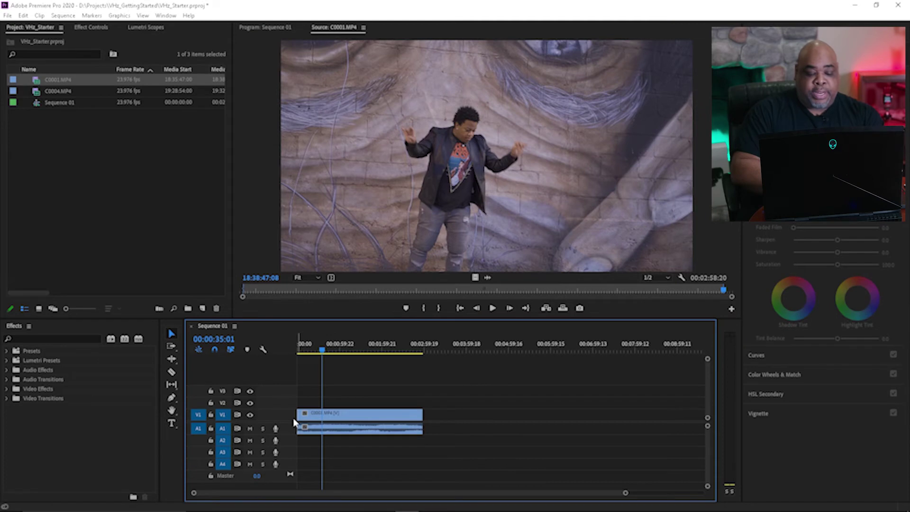
{"action": "left_click", "coordinate": [250, 429]}
{"action": "left_click_drag", "start_coordinate": [323, 352], "coordinate": [331, 354]}
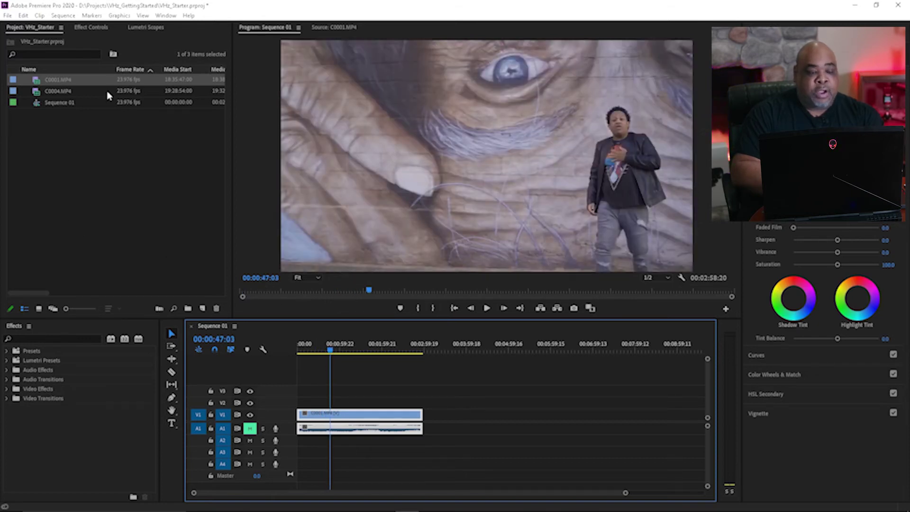
Open the clip C0004.MP4 in the Source Monitor.
{"action": "left_click", "coordinate": [38, 96]}
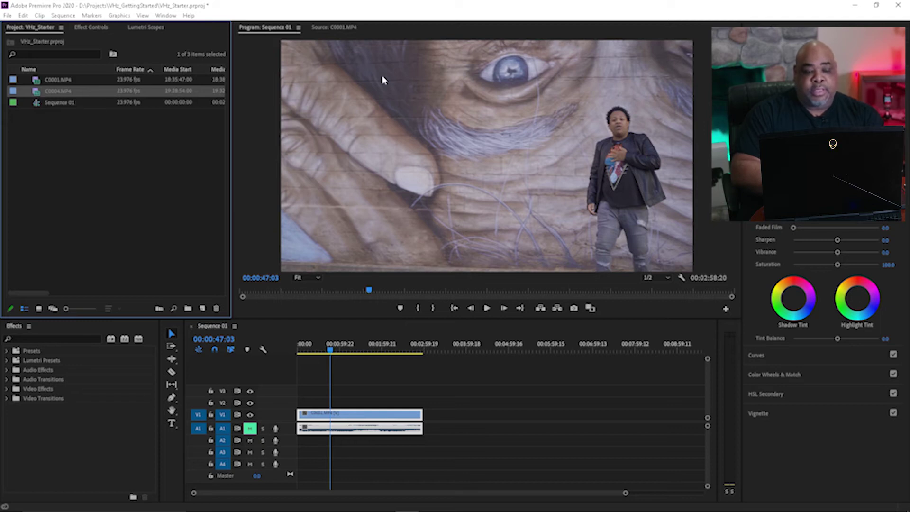
{"action": "double_click", "coordinate": [38, 95]}
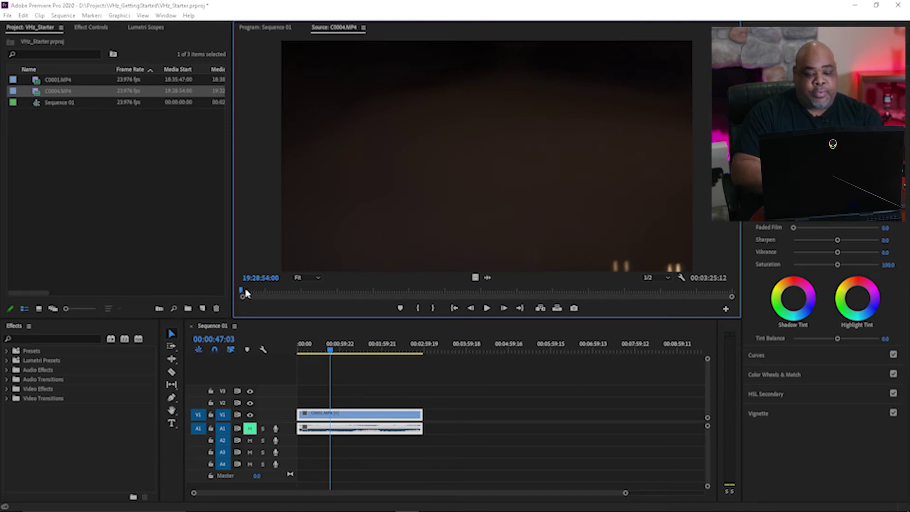
Mark an In point at 19:29:11:00 in C0004.MP4 and place it with its audio on V1 and A1, leaving a gap after C0001.MP4.
{"action": "left_click_drag", "start_coordinate": [242, 291], "coordinate": [280, 290]}
{"action": "left_click", "coordinate": [418, 309]}
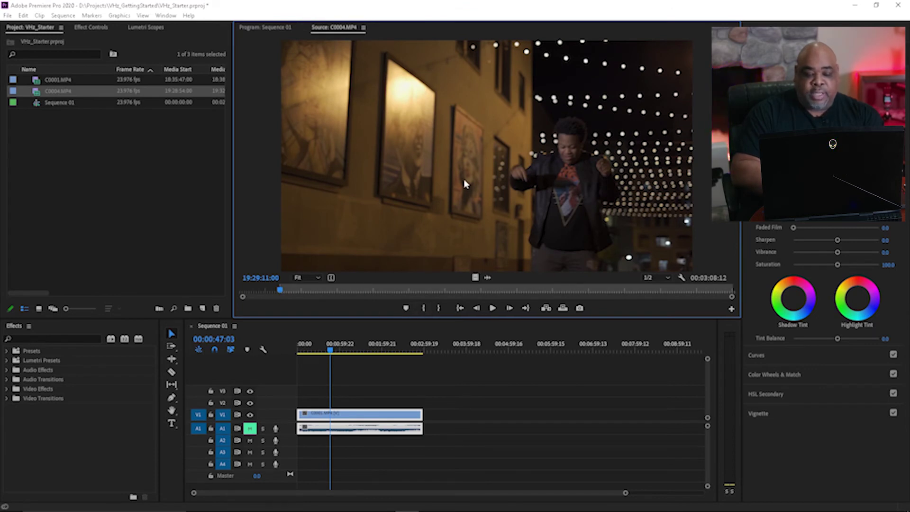
{"action": "left_click_drag", "start_coordinate": [473, 276], "coordinate": [480, 411]}
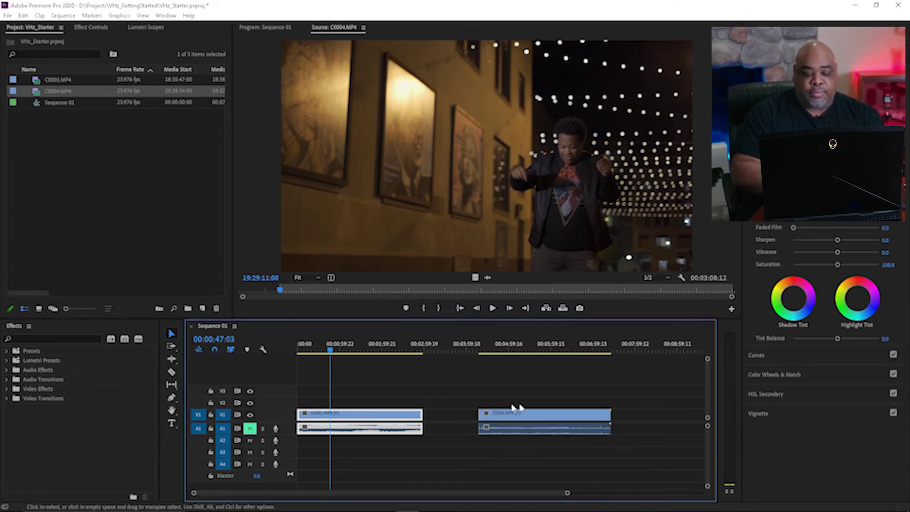
{"action": "left_click", "coordinate": [507, 353]}
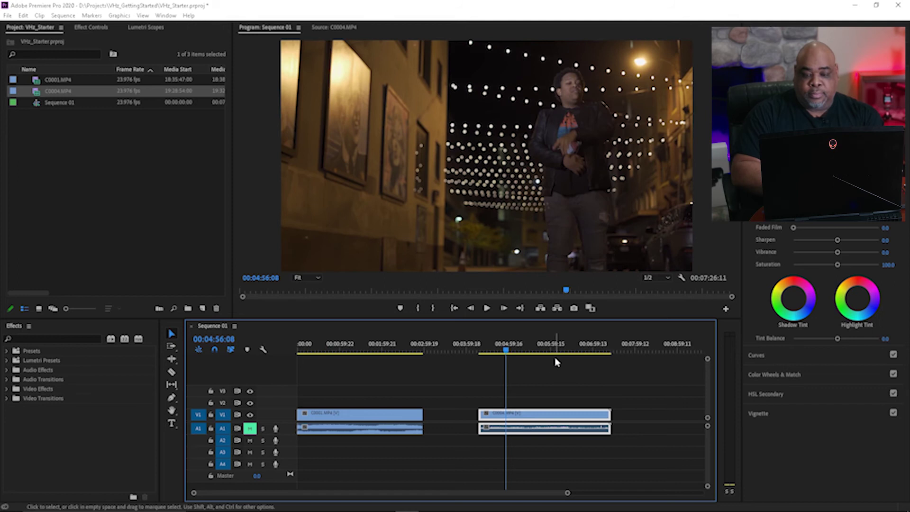
Apply the Z CAM ZlogColor video effect to C0001.MP4 on the timeline and show its effect settings.
{"action": "left_click", "coordinate": [323, 352]}
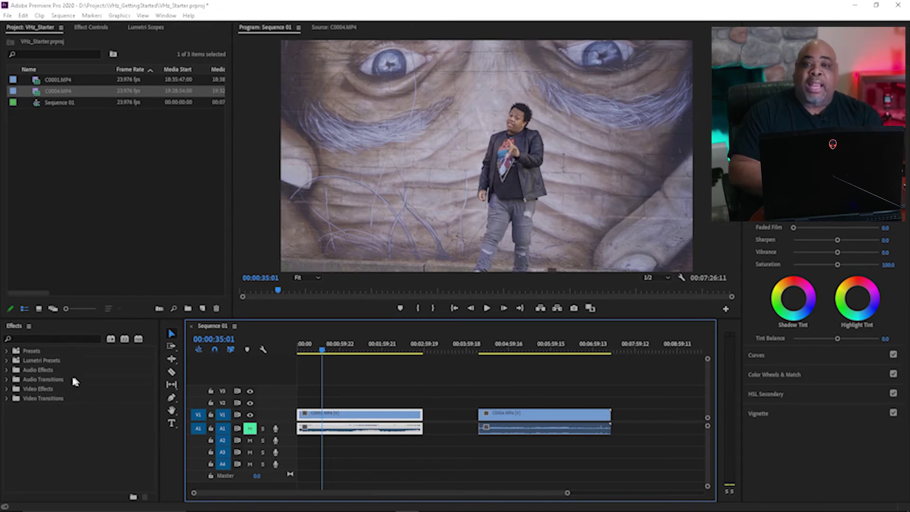
{"action": "left_click", "coordinate": [7, 389]}
{"action": "scroll", "coordinate": [37, 477], "scroll_direction": "down", "scroll_amount": 5}
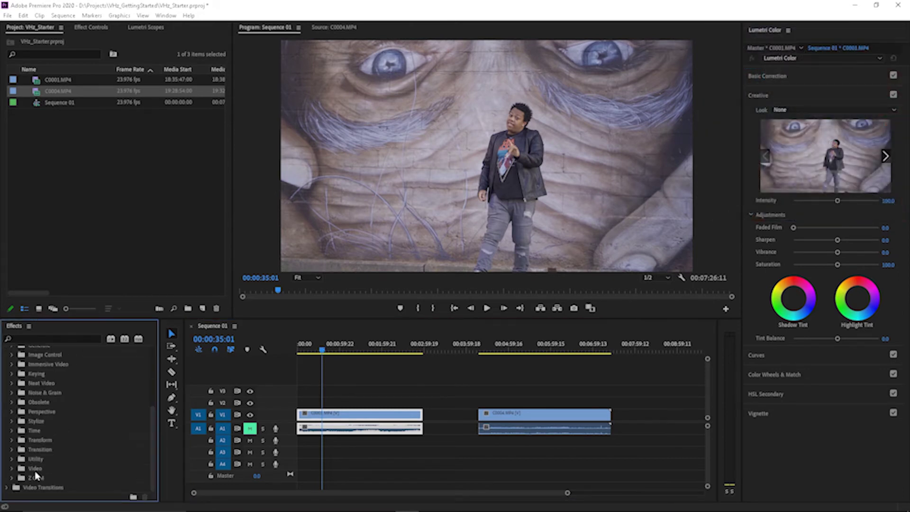
{"action": "left_click", "coordinate": [12, 478]}
{"action": "scroll", "coordinate": [76, 451], "scroll_direction": "down", "scroll_amount": 1}
{"action": "left_click_drag", "start_coordinate": [45, 477], "coordinate": [360, 415]}
{"action": "left_click", "coordinate": [90, 28]}
Set ZlogColor on C0001.MP4 to input color space z-flat and output color space Rec709.
{"action": "left_click", "coordinate": [112, 116]}
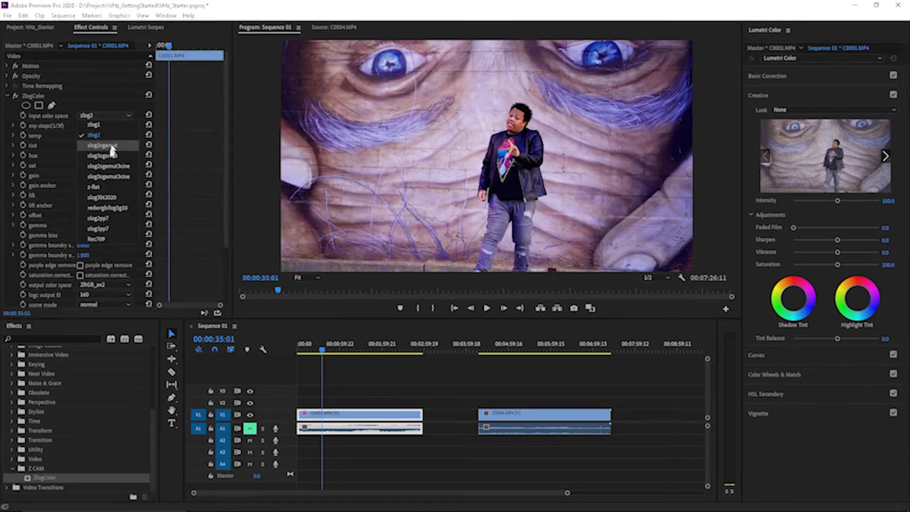
{"action": "left_click", "coordinate": [101, 187]}
{"action": "scroll", "coordinate": [102, 190], "scroll_direction": "down", "scroll_amount": 2}
{"action": "left_click", "coordinate": [104, 247]}
{"action": "left_click", "coordinate": [105, 293]}
Apply ZlogColor to C0004.MP4 with input color space z-flat and output color space Rec709.
{"action": "left_click", "coordinate": [541, 414]}
{"action": "left_click", "coordinate": [532, 350]}
{"action": "left_click", "coordinate": [128, 118]}
{"action": "left_click", "coordinate": [93, 187]}
{"action": "scroll", "coordinate": [93, 187], "scroll_direction": "down", "scroll_amount": 2}
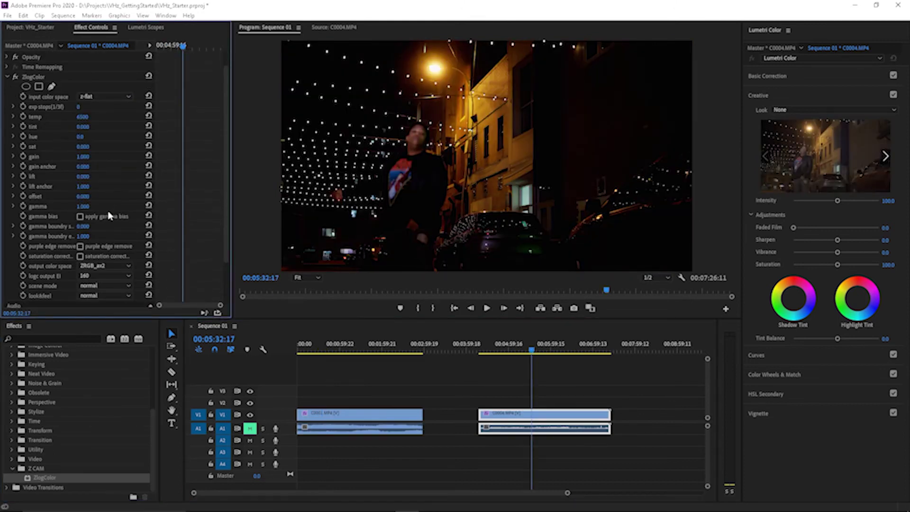
{"action": "left_click", "coordinate": [105, 266]}
{"action": "left_click", "coordinate": [94, 59]}
Raise the ZlogColor lift to 0.195 and the exposure stops to 2 on C0004.MP4.
{"action": "left_click", "coordinate": [14, 176]}
{"action": "left_click_drag", "start_coordinate": [80, 194], "coordinate": [93, 196]}
{"action": "left_click", "coordinate": [13, 107]}
{"action": "left_click_drag", "start_coordinate": [81, 124], "coordinate": [86, 124]}
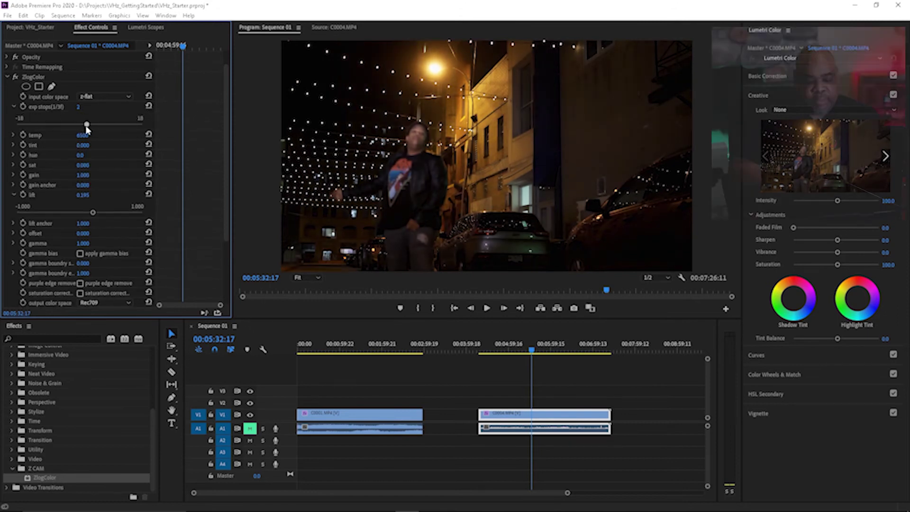
Play back a short stretch of the graded C0004.MP4 in the sequence.
{"action": "left_click_drag", "start_coordinate": [533, 351], "coordinate": [517, 352]}
{"action": "key", "text": "space"}
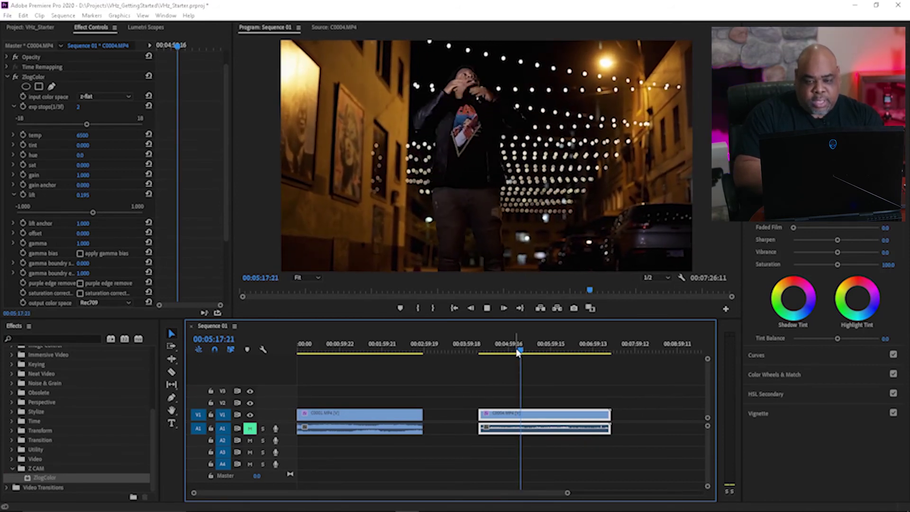
{"action": "key", "text": "space"}
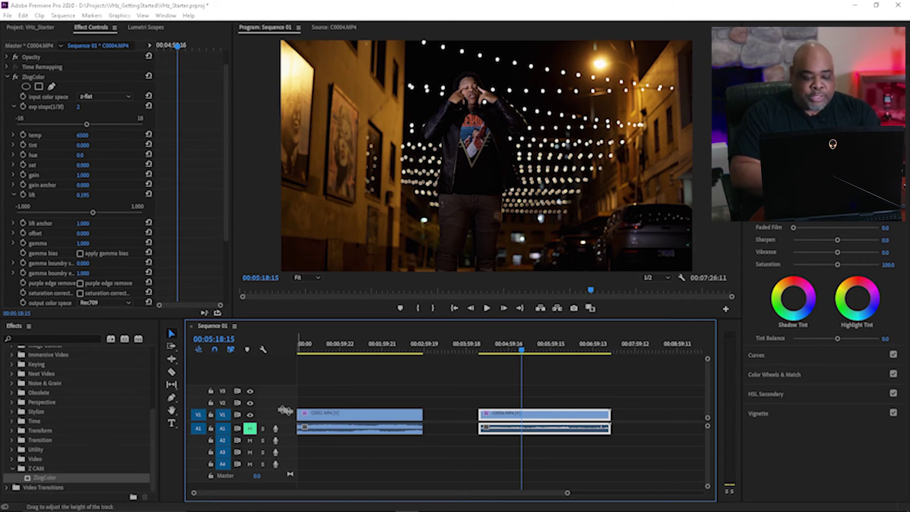
{"action": "left_click", "coordinate": [172, 371]}
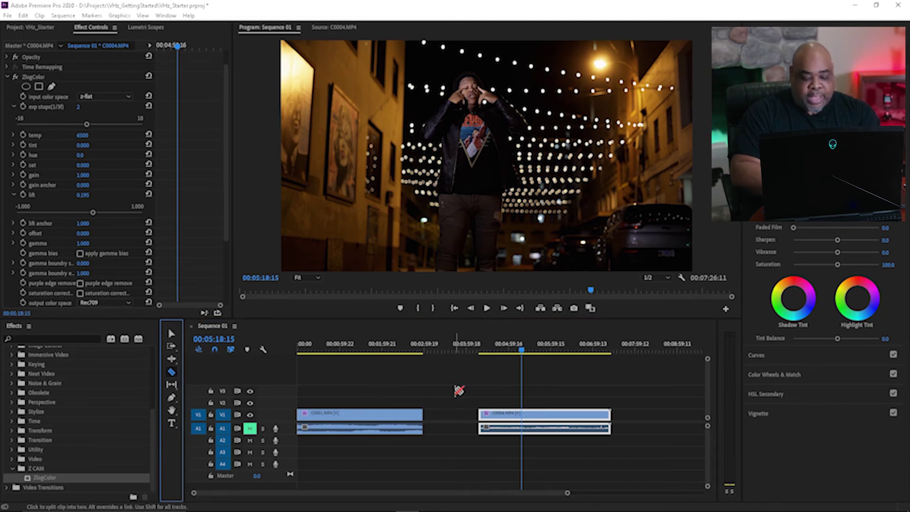
{"action": "key", "text": "v"}
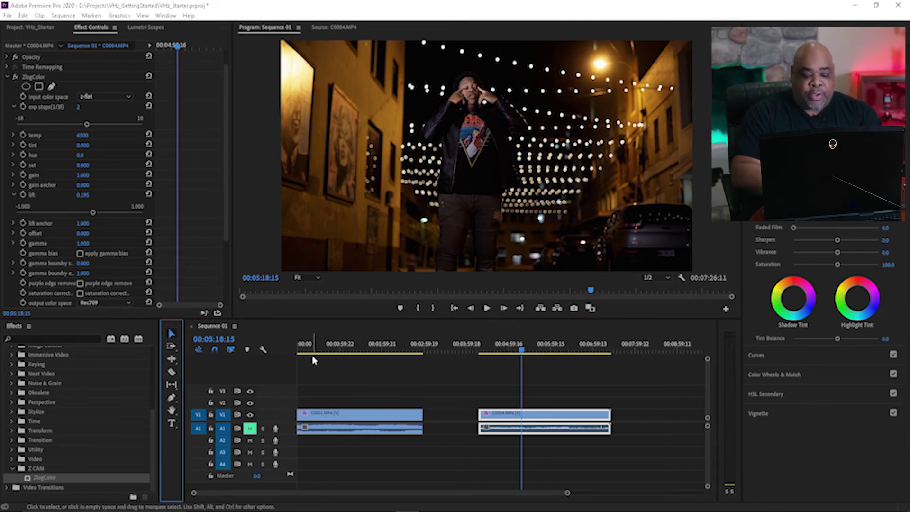
{"action": "left_click", "coordinate": [360, 413]}
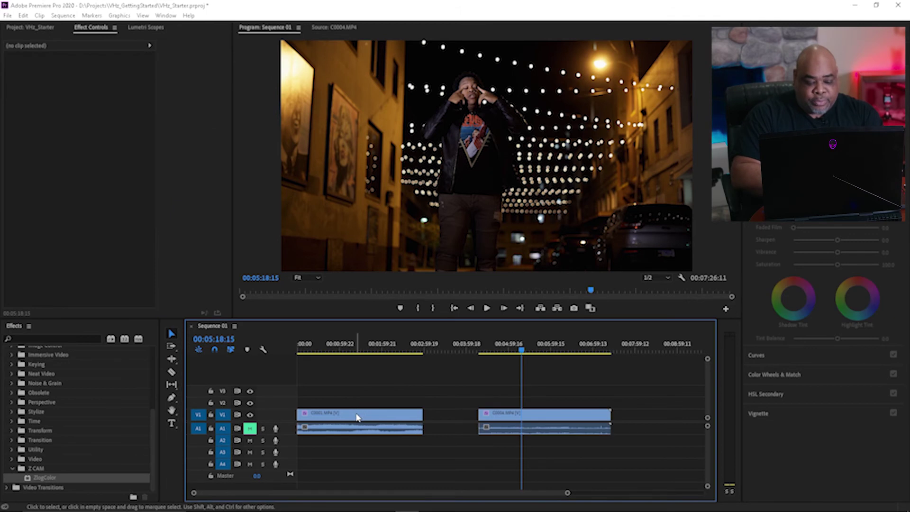
{"action": "left_click", "coordinate": [174, 372]}
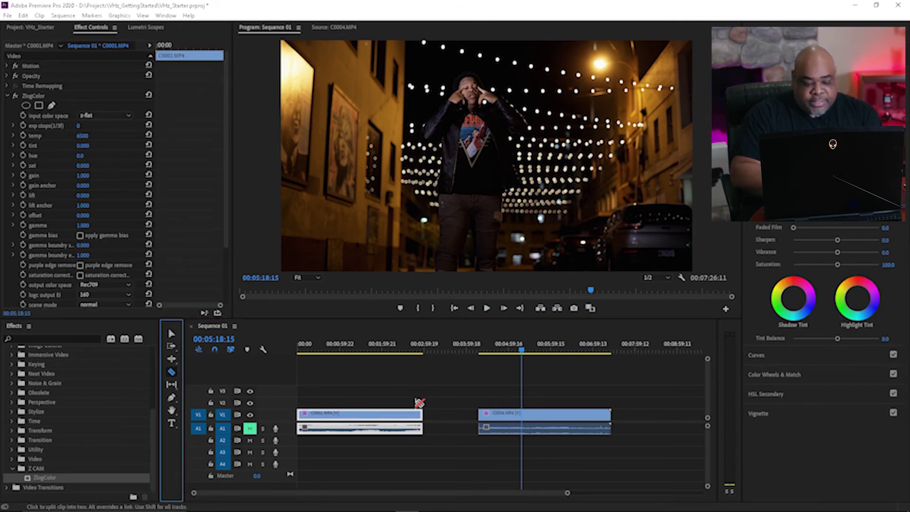
{"action": "key", "text": "v"}
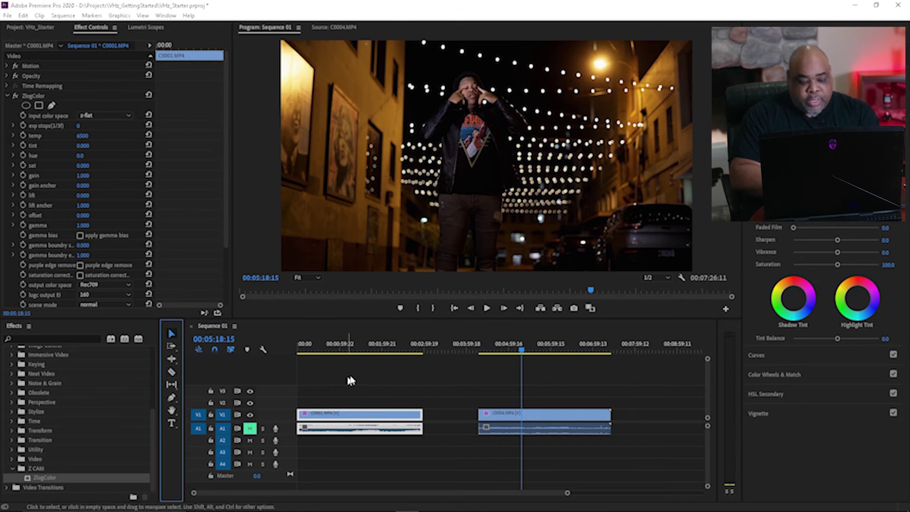
{"action": "key", "text": "c"}
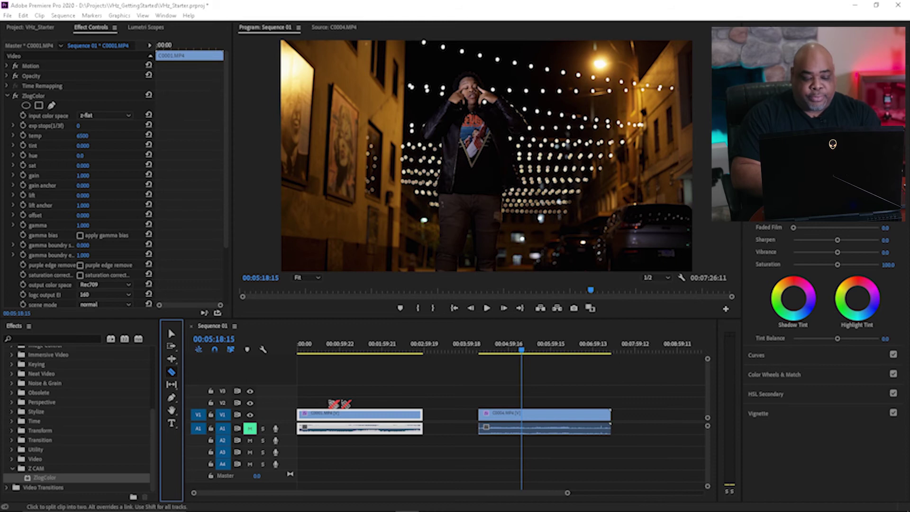
{"action": "key", "text": "v"}
Stack C0004.MP4 on V2 and A2 at the sequence start and synchronize both clips by audio using track channel 1.
{"action": "left_click_drag", "start_coordinate": [543, 418], "coordinate": [348, 407]}
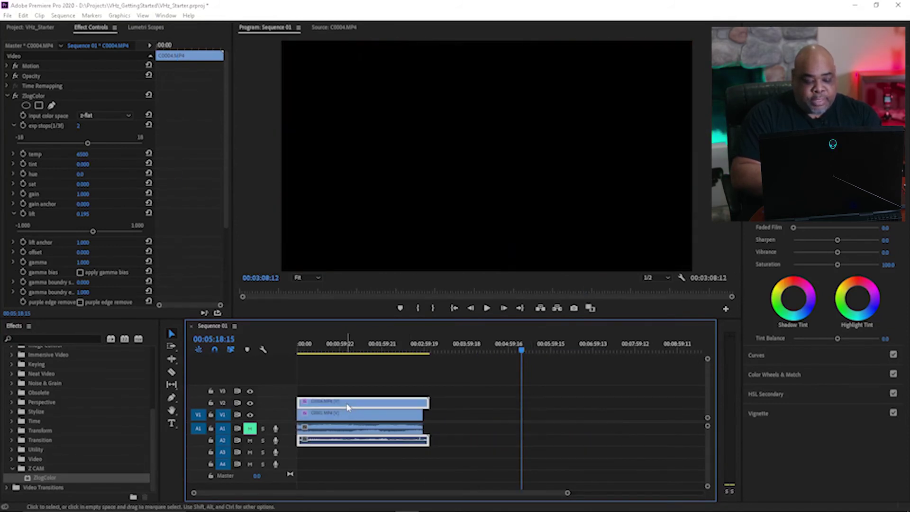
{"action": "left_click_drag", "start_coordinate": [441, 468], "coordinate": [318, 385]}
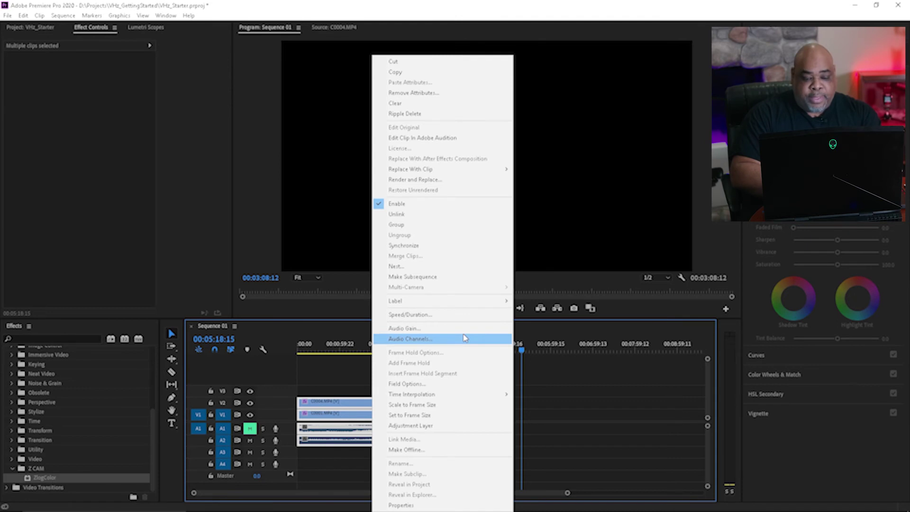
{"action": "left_click", "coordinate": [432, 251]}
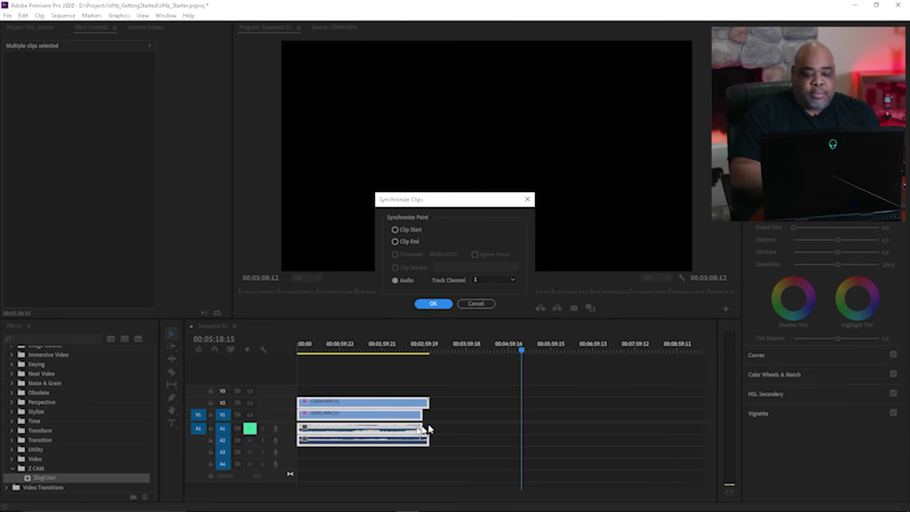
{"action": "left_click", "coordinate": [395, 281]}
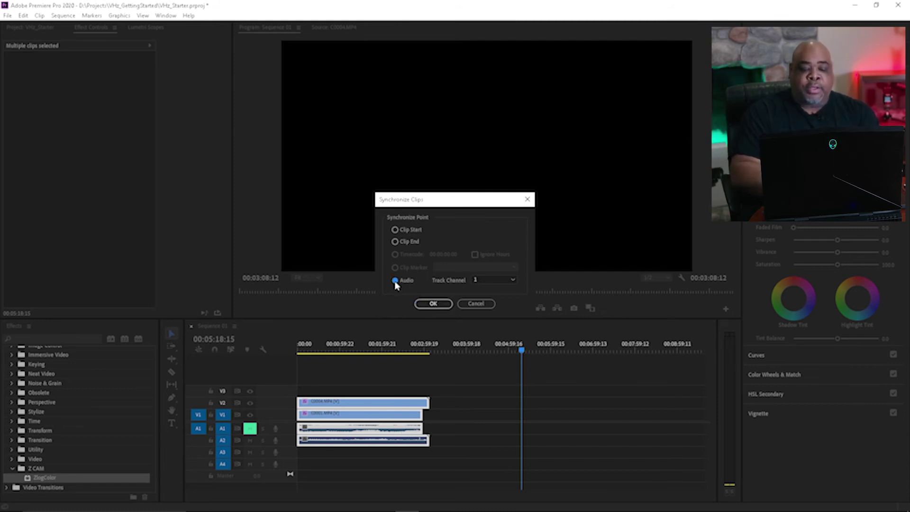
{"action": "left_click", "coordinate": [435, 307]}
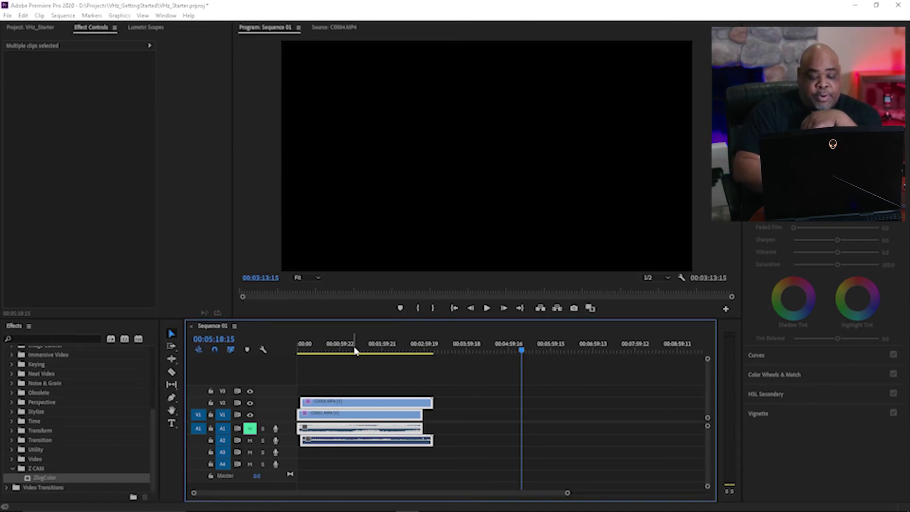
Mute track A2 and play the synchronized clips briefly from about 00:00:49.
{"action": "left_click", "coordinate": [250, 441]}
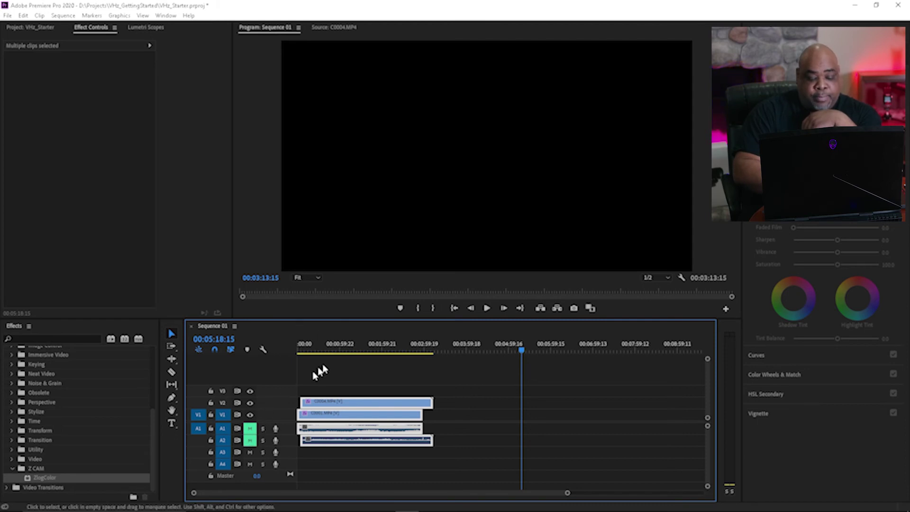
{"action": "left_click", "coordinate": [333, 348]}
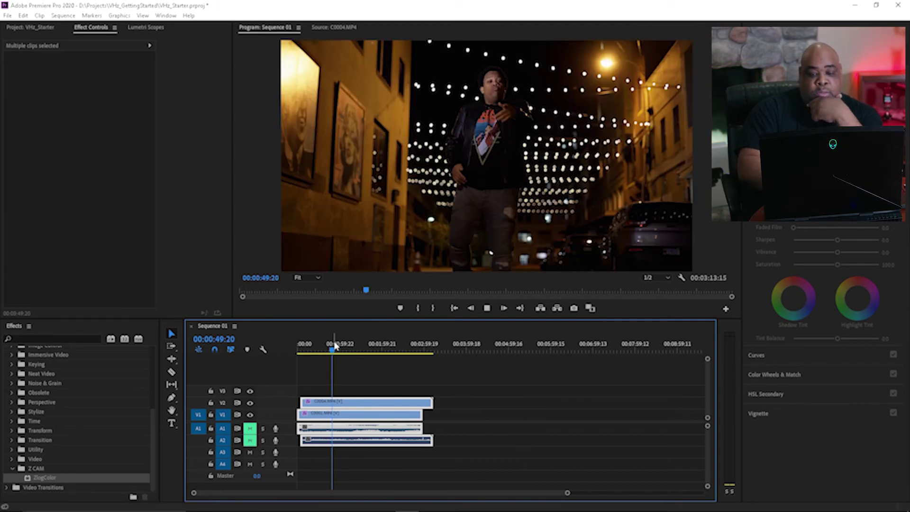
{"action": "key", "text": "space"}
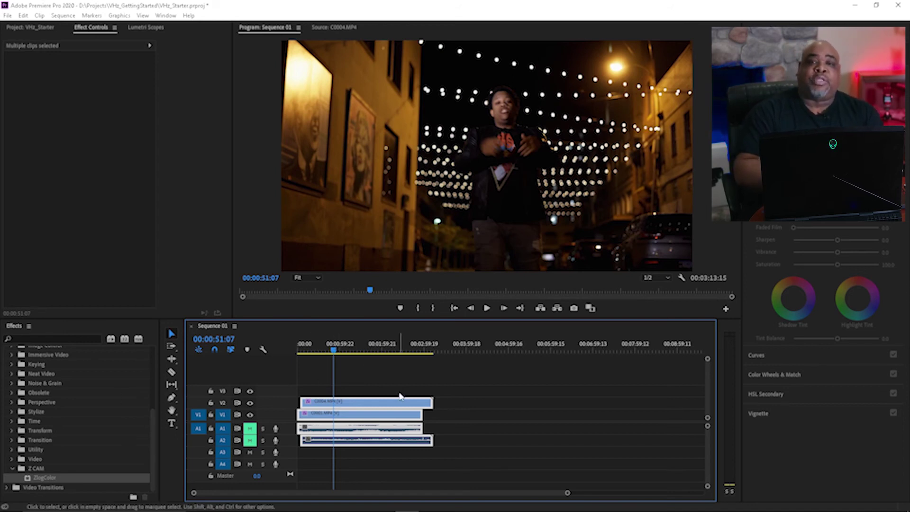
{"action": "left_click", "coordinate": [172, 373]}
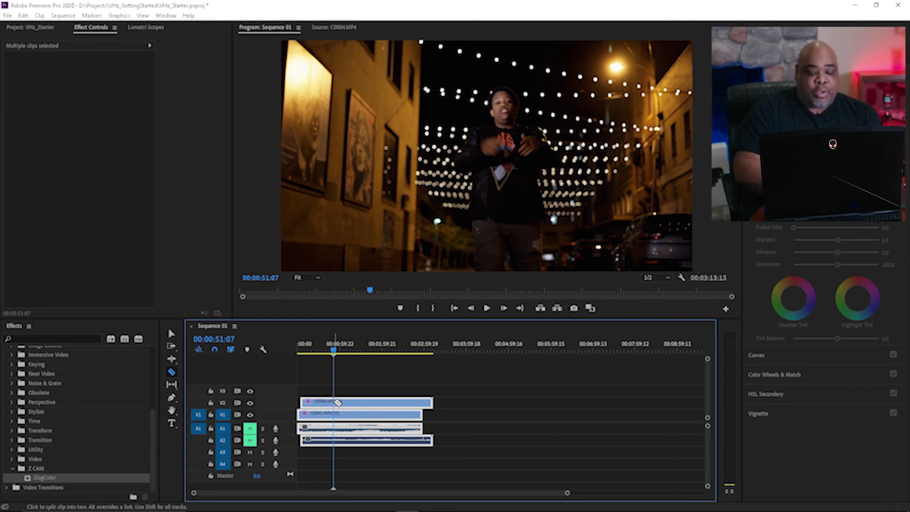
{"action": "key", "text": "v"}
{"action": "left_click", "coordinate": [435, 467]}
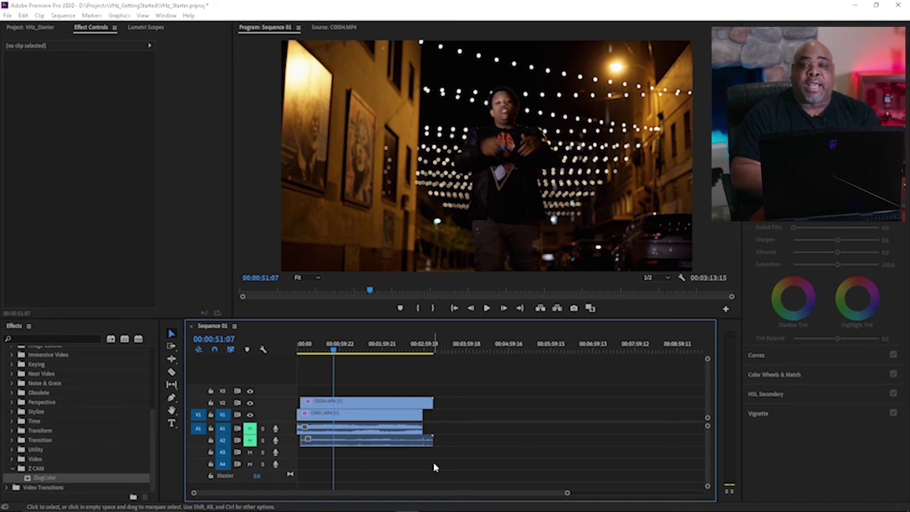
Unlink the video from the audio of both stacked clips, C0001.MP4 and C0004.MP4.
{"action": "left_click_drag", "start_coordinate": [429, 466], "coordinate": [379, 399]}
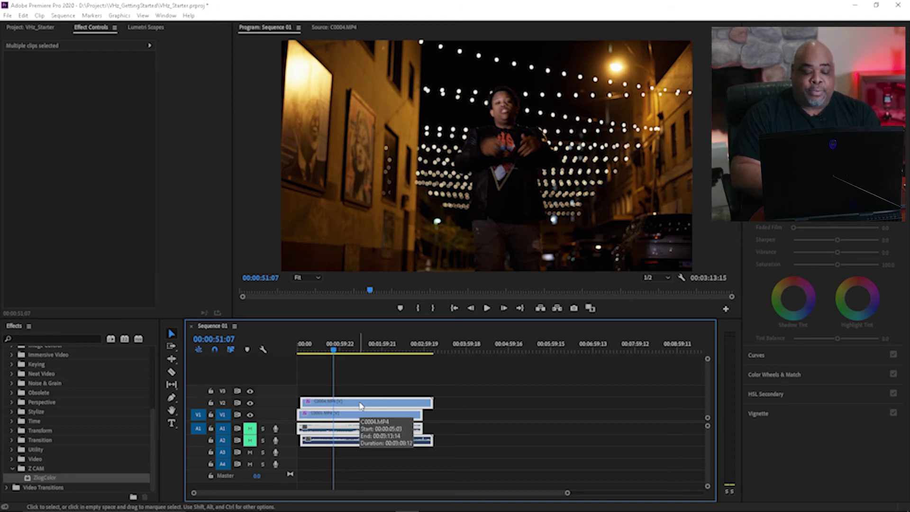
{"action": "left_click_drag", "start_coordinate": [461, 463], "coordinate": [363, 382]}
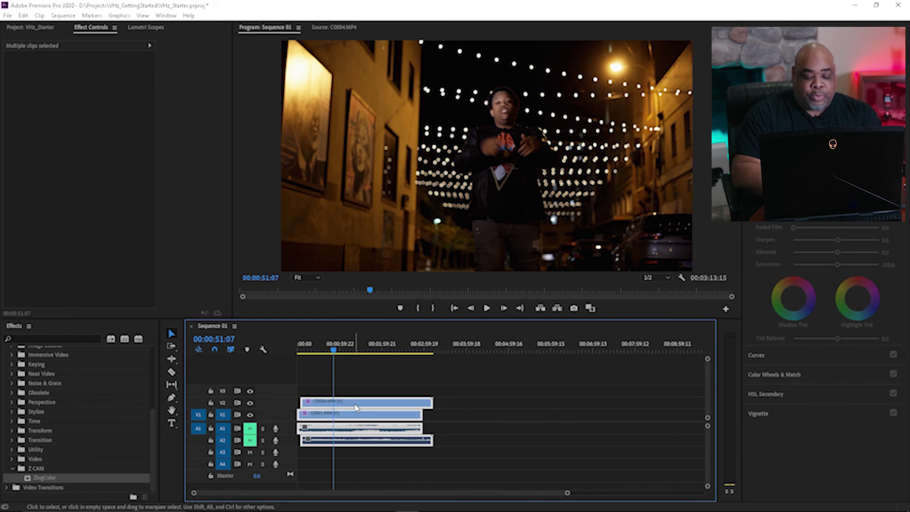
{"action": "right_click", "coordinate": [358, 416]}
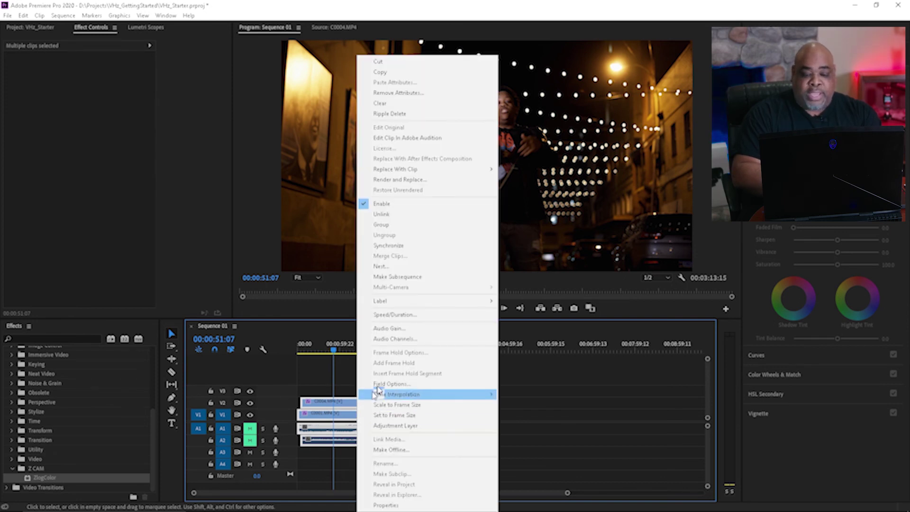
{"action": "left_click", "coordinate": [420, 218]}
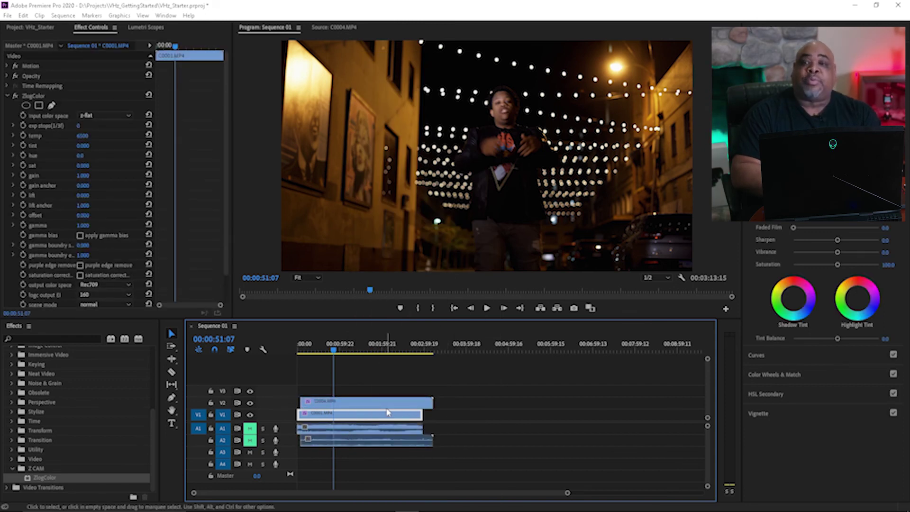
{"action": "left_click", "coordinate": [388, 471]}
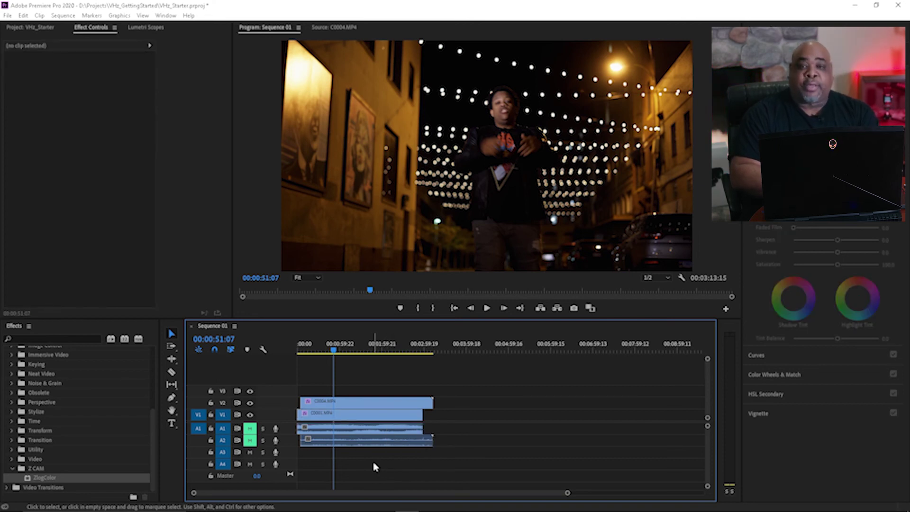
Split the C0004.MP4 video on V2 into many short segments along its length with the Razor tool.
{"action": "key", "text": "c"}
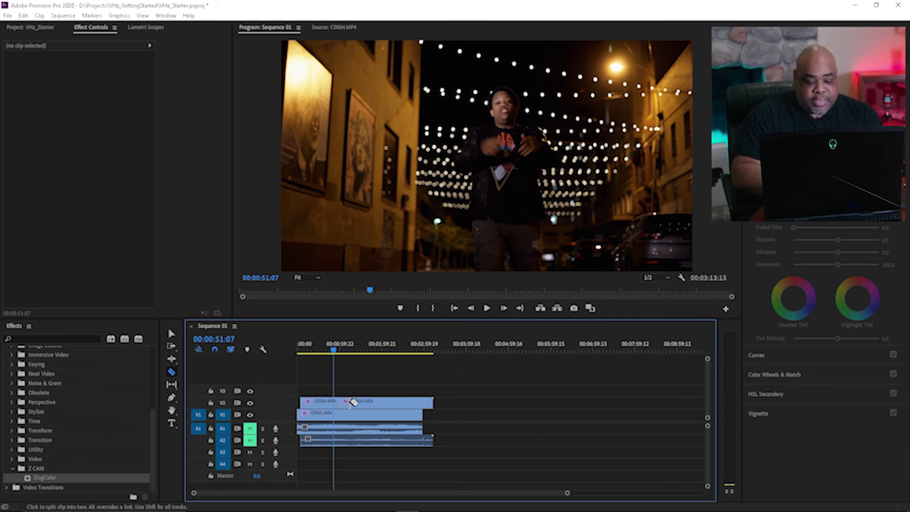
{"action": "left_click", "coordinate": [371, 402]}
{"action": "left_click", "coordinate": [371, 402]}
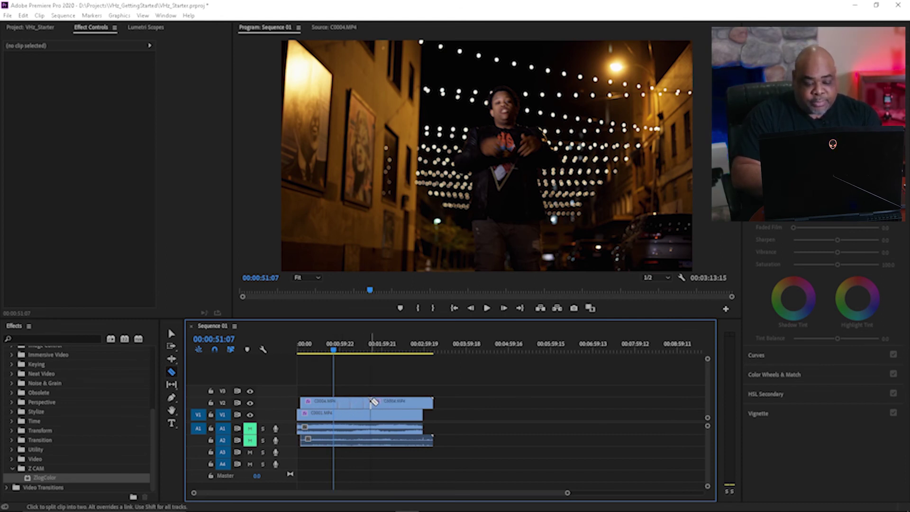
{"action": "left_click", "coordinate": [384, 401]}
{"action": "left_click", "coordinate": [391, 401]}
{"action": "left_click", "coordinate": [401, 401]}
{"action": "left_click", "coordinate": [406, 401]}
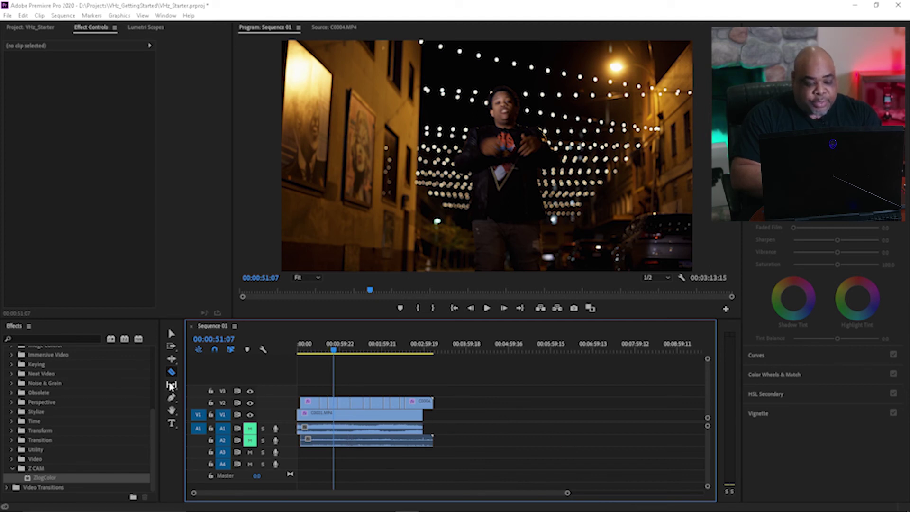
{"action": "key", "text": "v"}
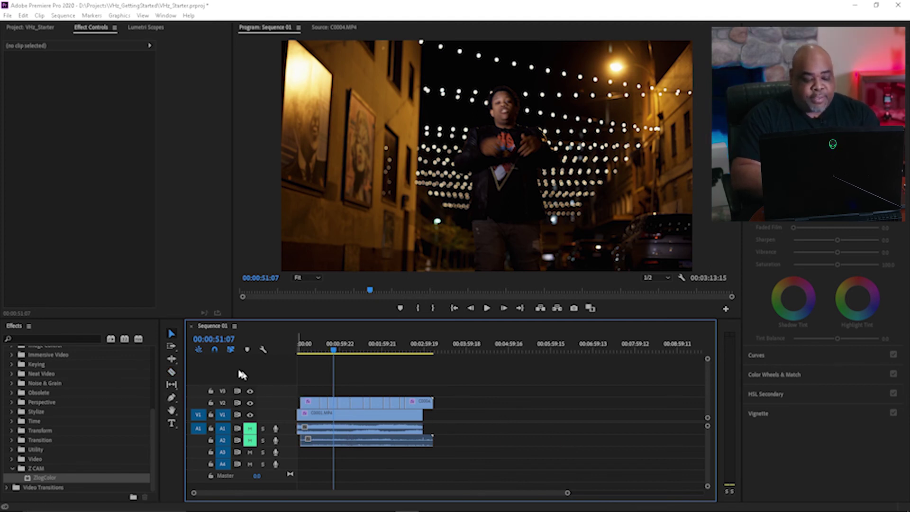
Delete five alternating segments of the C0004.MP4 video on V2, leaving gaps that expose C0001.MP4 on V1.
{"action": "left_click", "coordinate": [323, 404]}
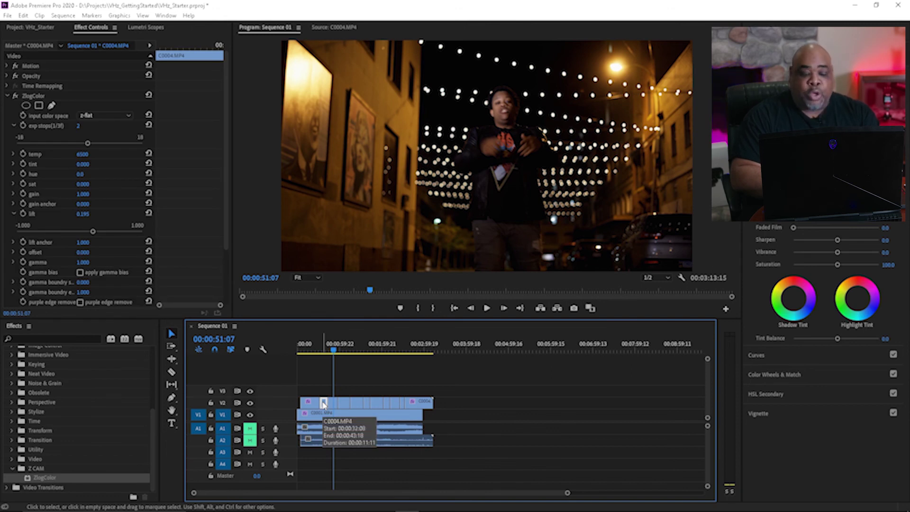
{"action": "left_click", "coordinate": [345, 404], "text": "shift"}
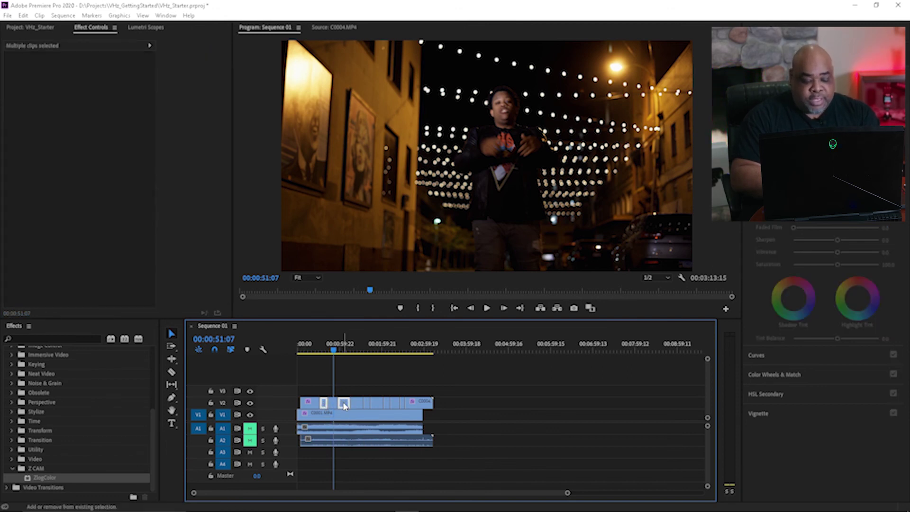
{"action": "left_click", "coordinate": [402, 404], "text": "shift"}
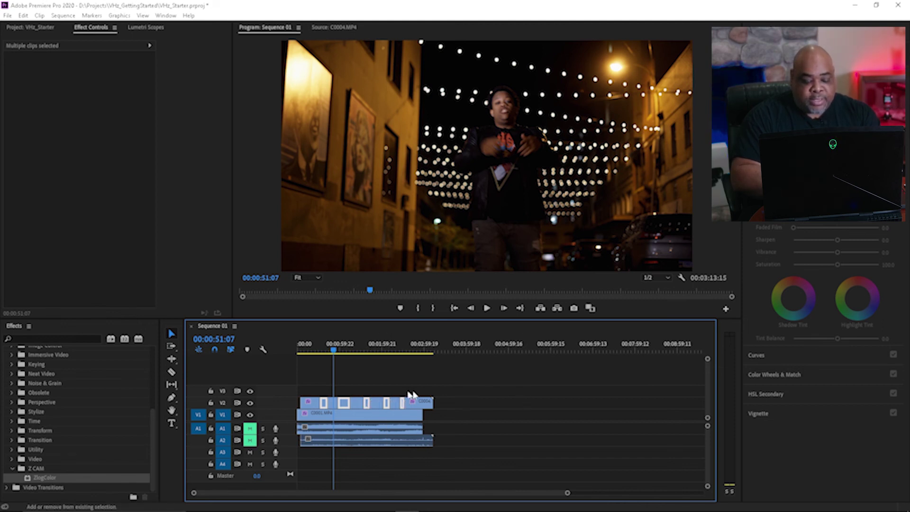
{"action": "left_click", "coordinate": [360, 392]}
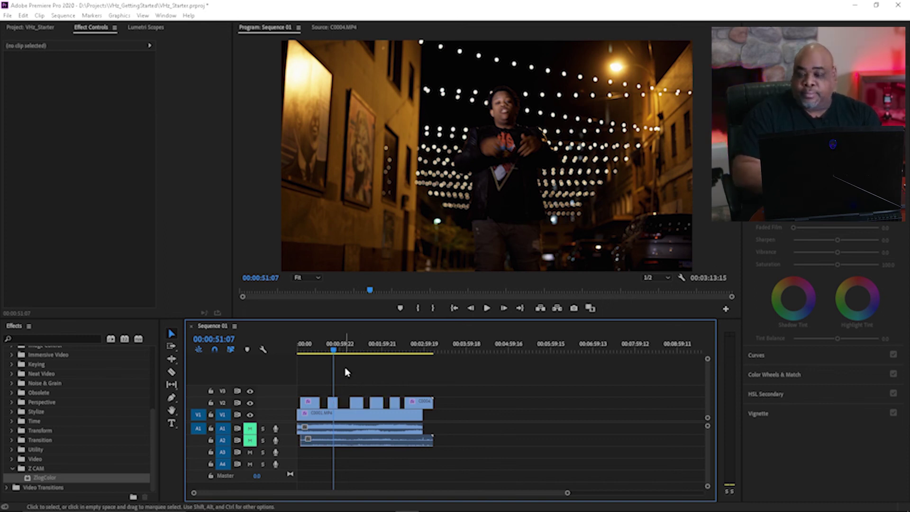
Play the sequence from an earlier point to about 00:00:49 to review the cuts between the two angles.
{"action": "left_click_drag", "start_coordinate": [334, 352], "coordinate": [314, 353]}
{"action": "key", "text": "space"}
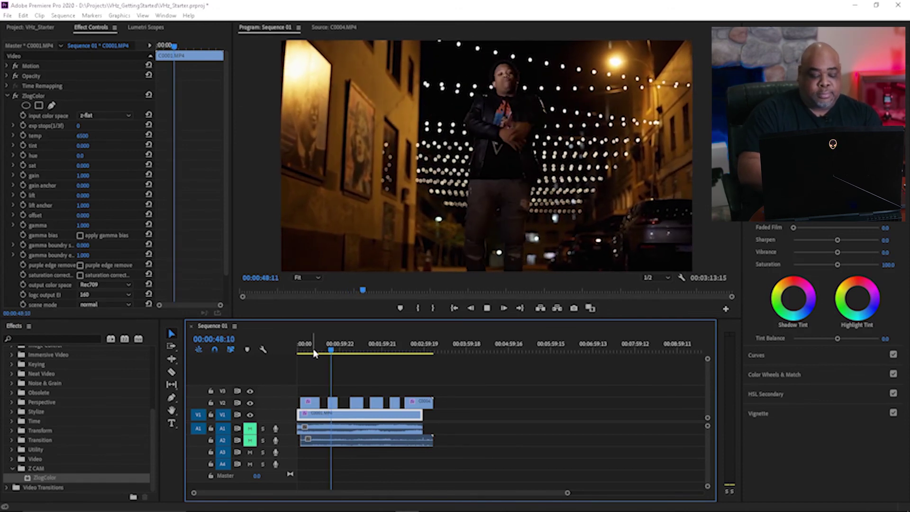
{"action": "key", "text": "space"}
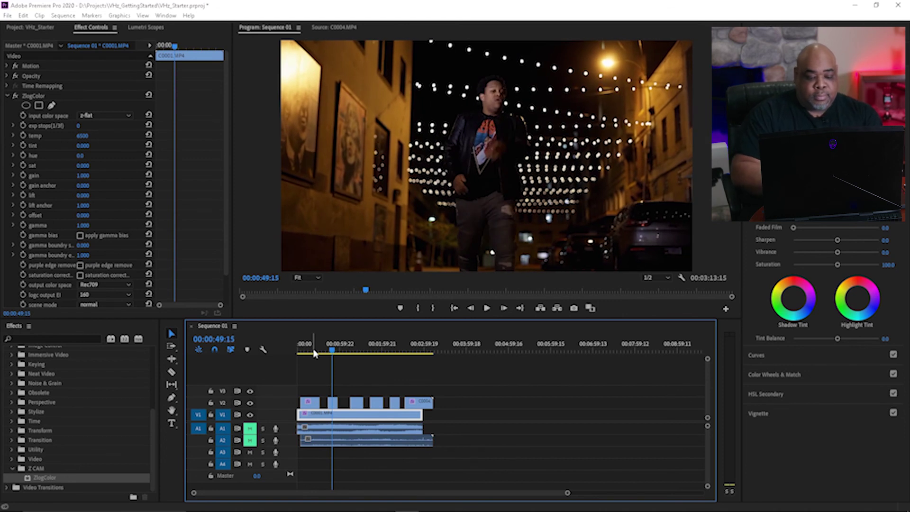